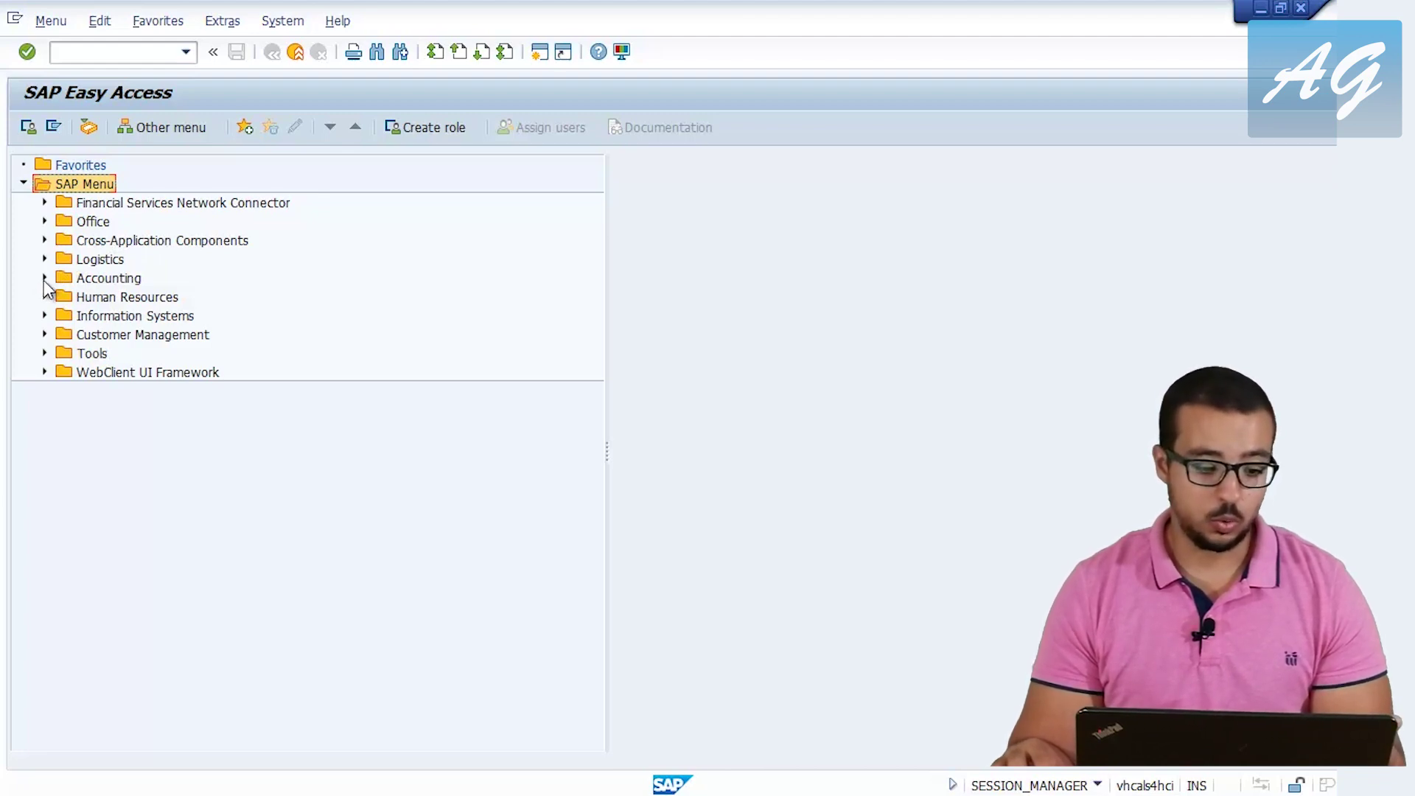
# Step: Launch FK03 Display Supplier from Accounting > Financial Accounting > Accounts Payable > Master Records
pyautogui.click(44, 278)
pyautogui.click(64, 297)
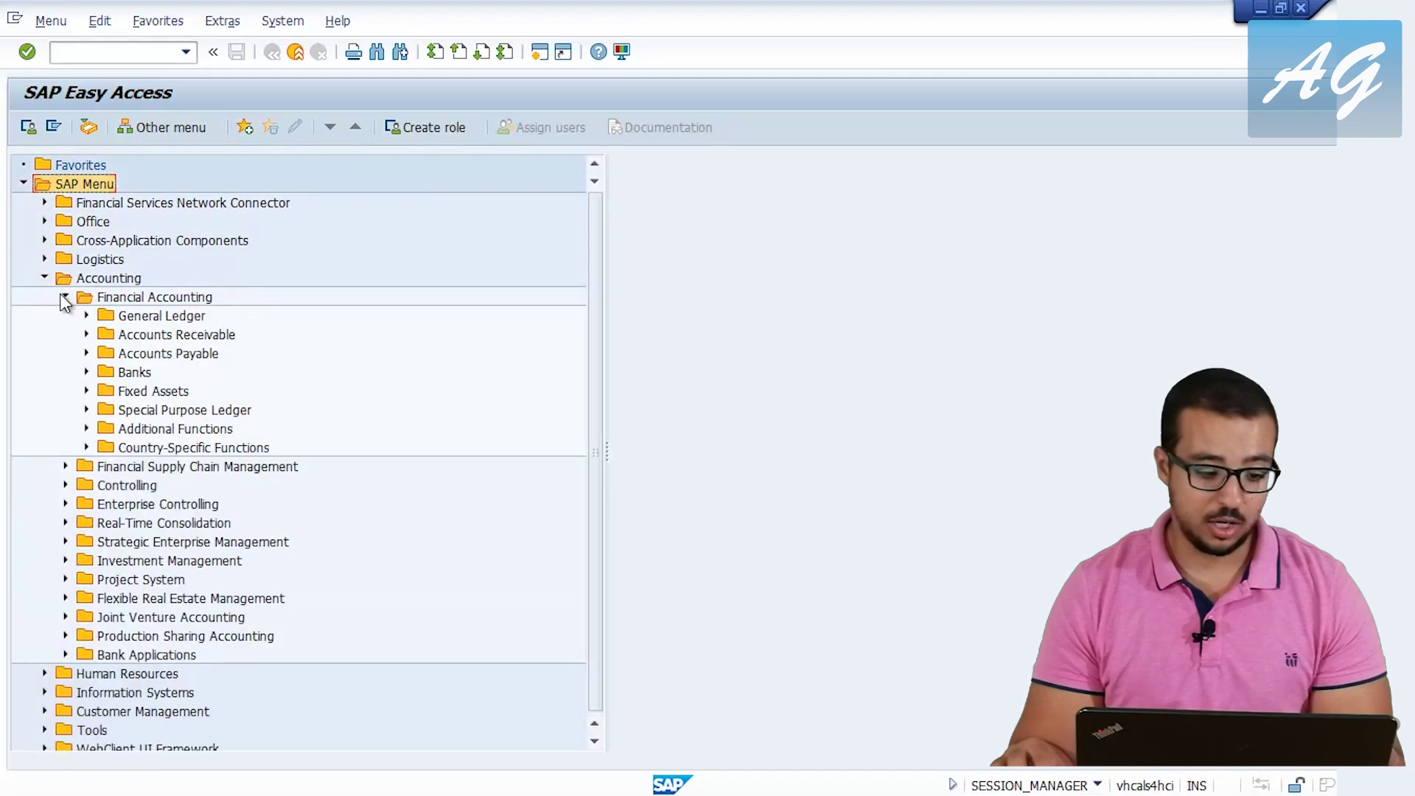
pyautogui.click(86, 353)
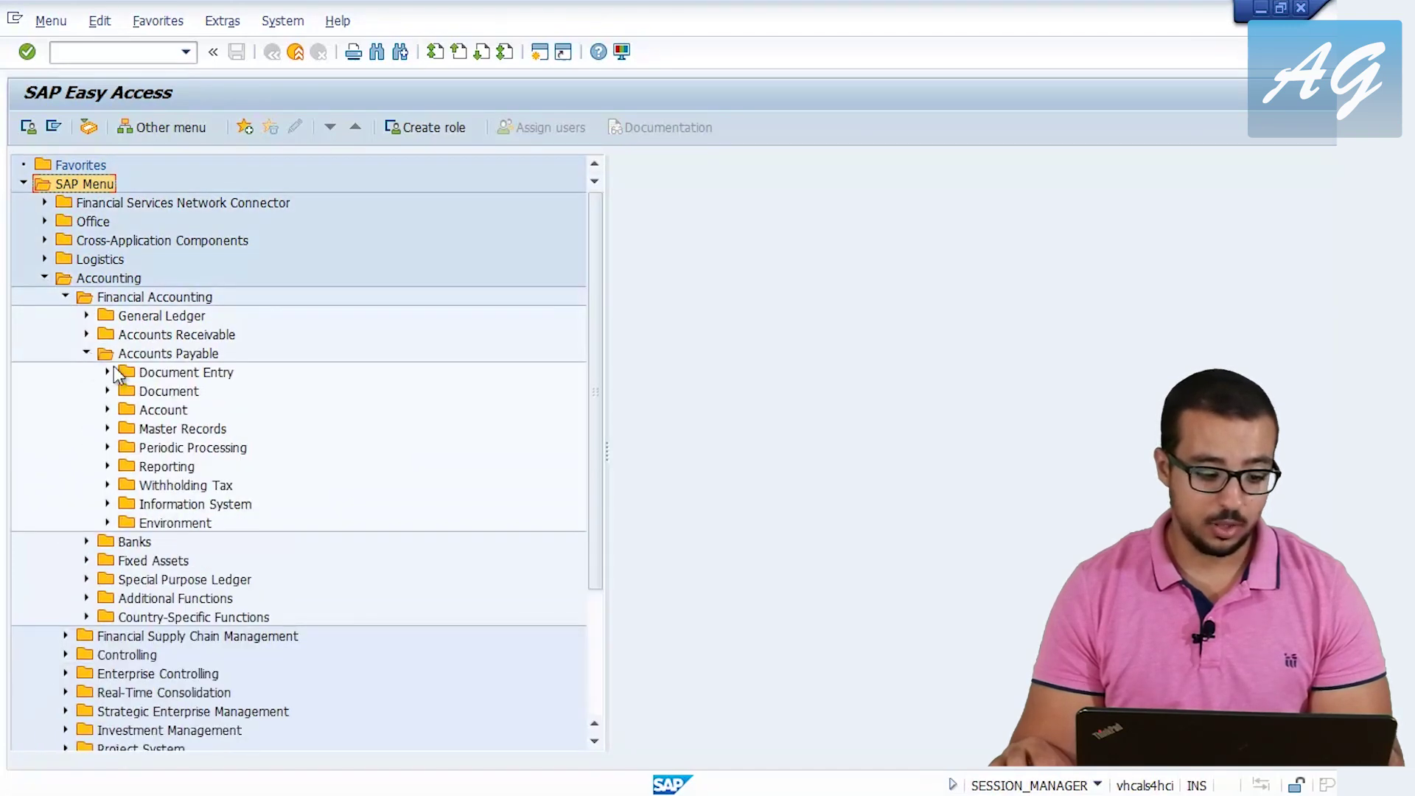
pyautogui.click(107, 428)
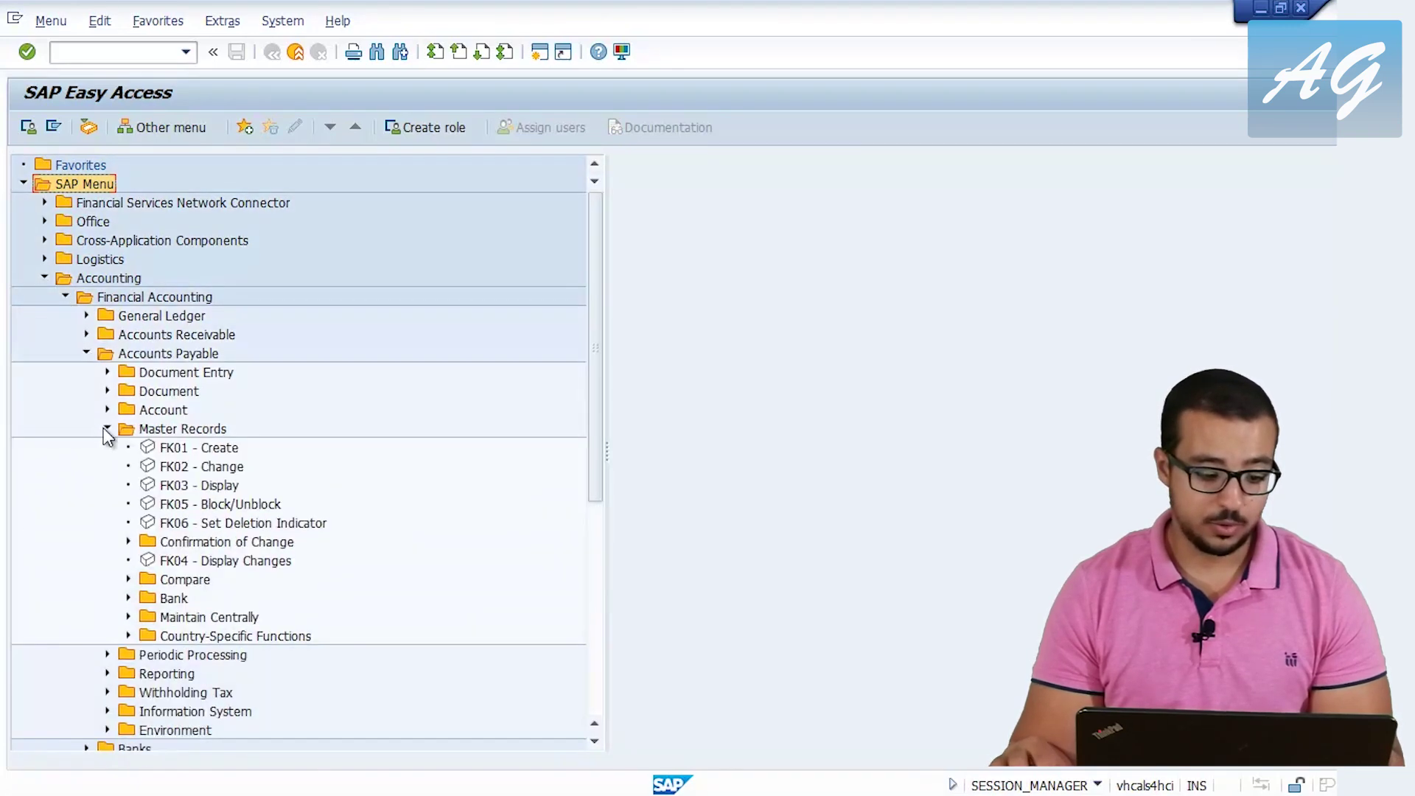
pyautogui.doubleClick(218, 486)
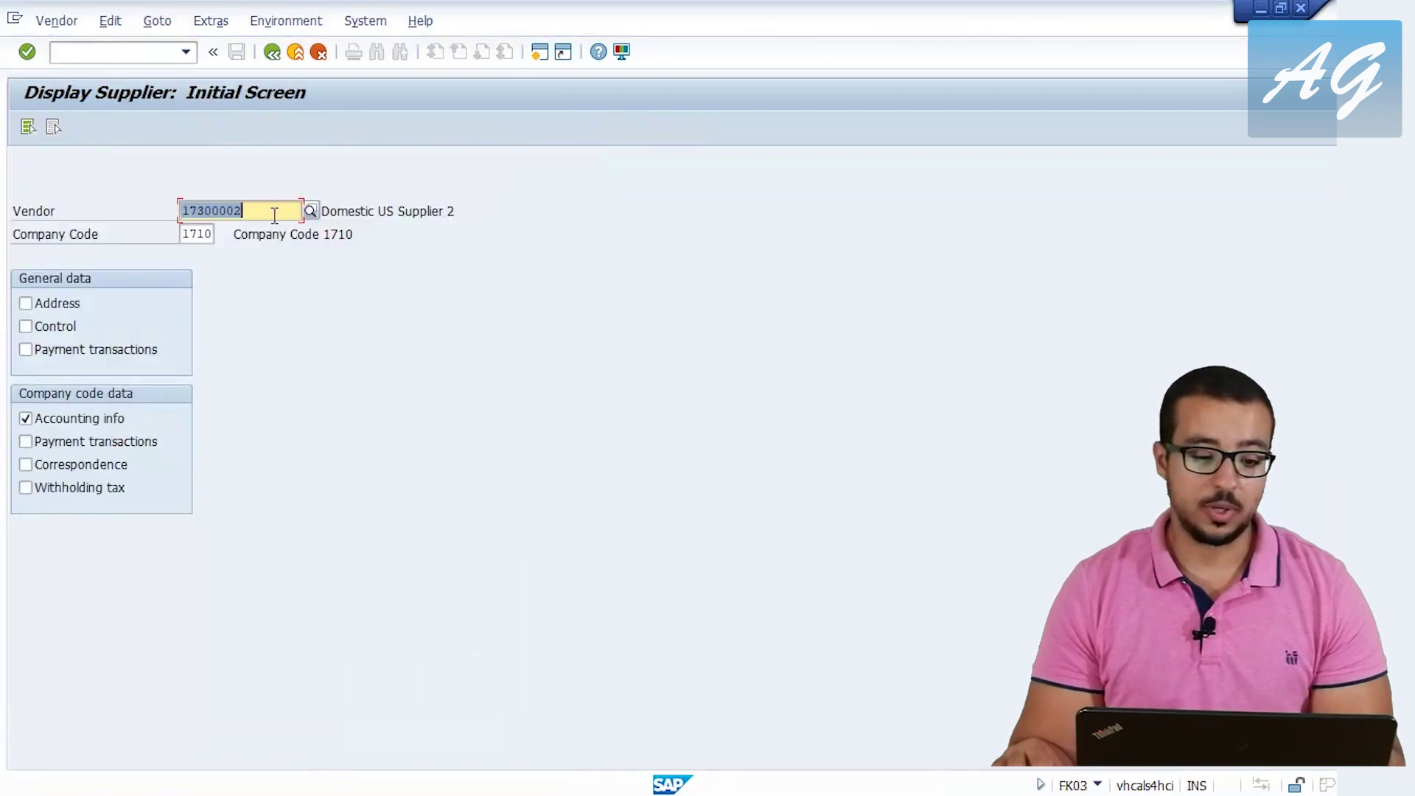
# Step: Display supplier 17300002 for company code 1710
pyautogui.moveTo(265, 211); pyautogui.dragTo(177, 210)
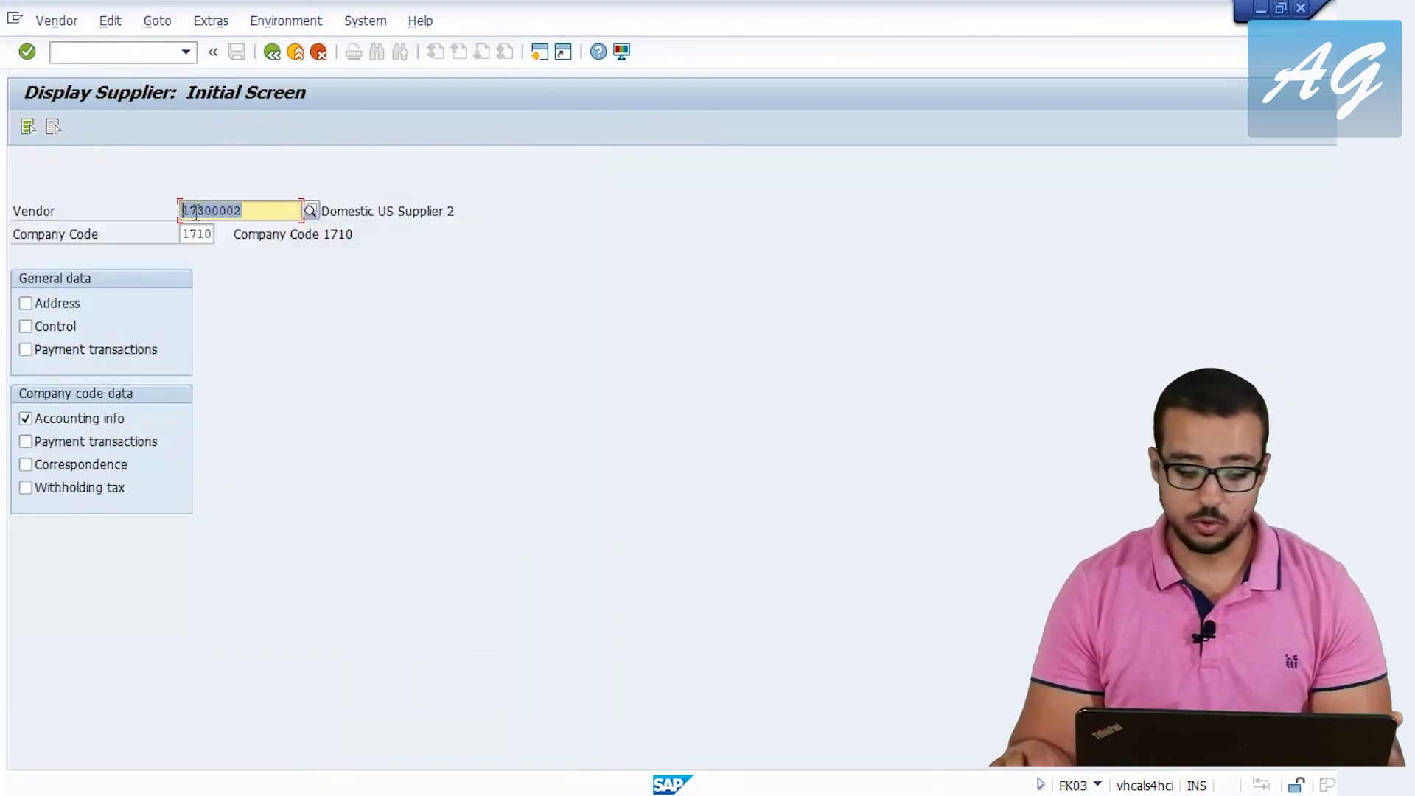
pyautogui.doubleClick(186, 237)
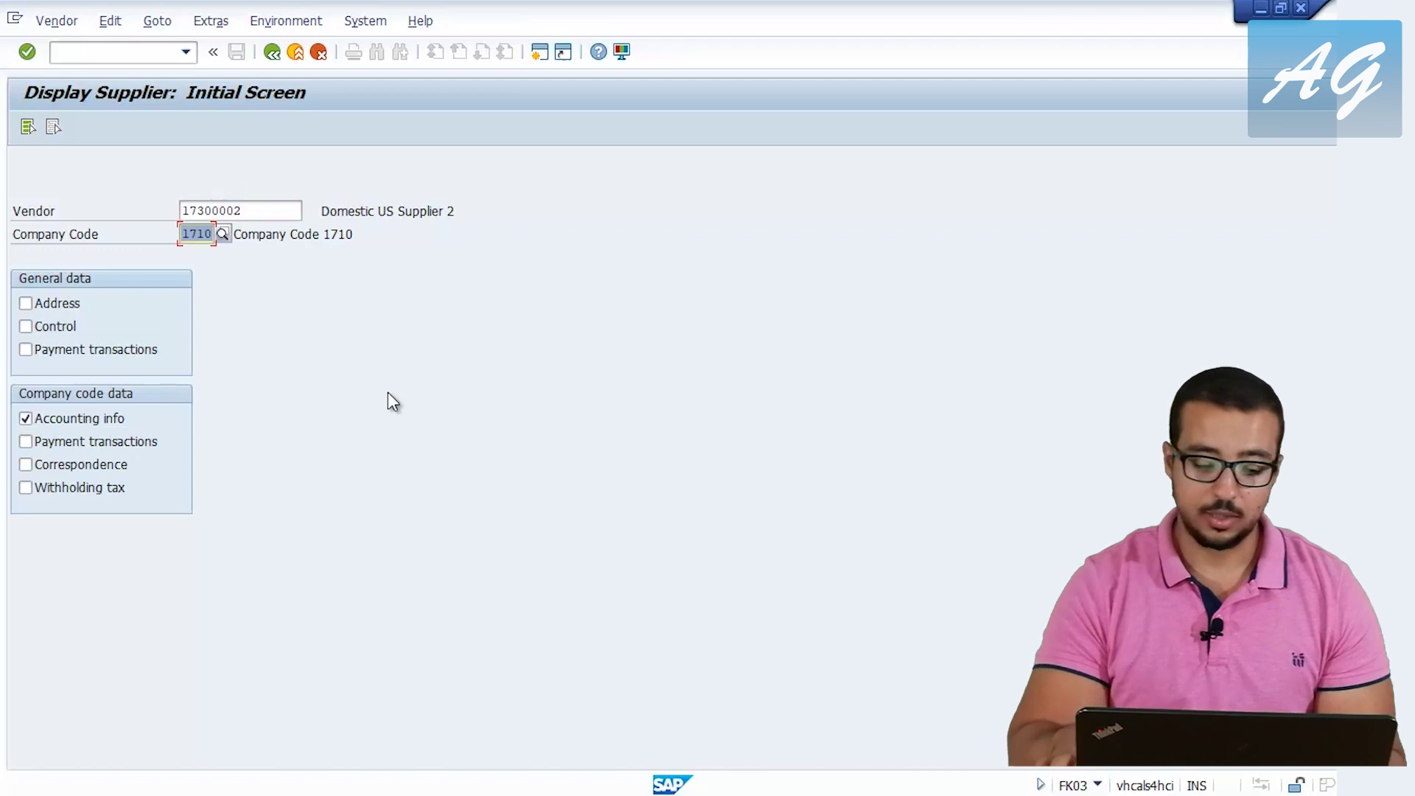
pyautogui.press('Return')
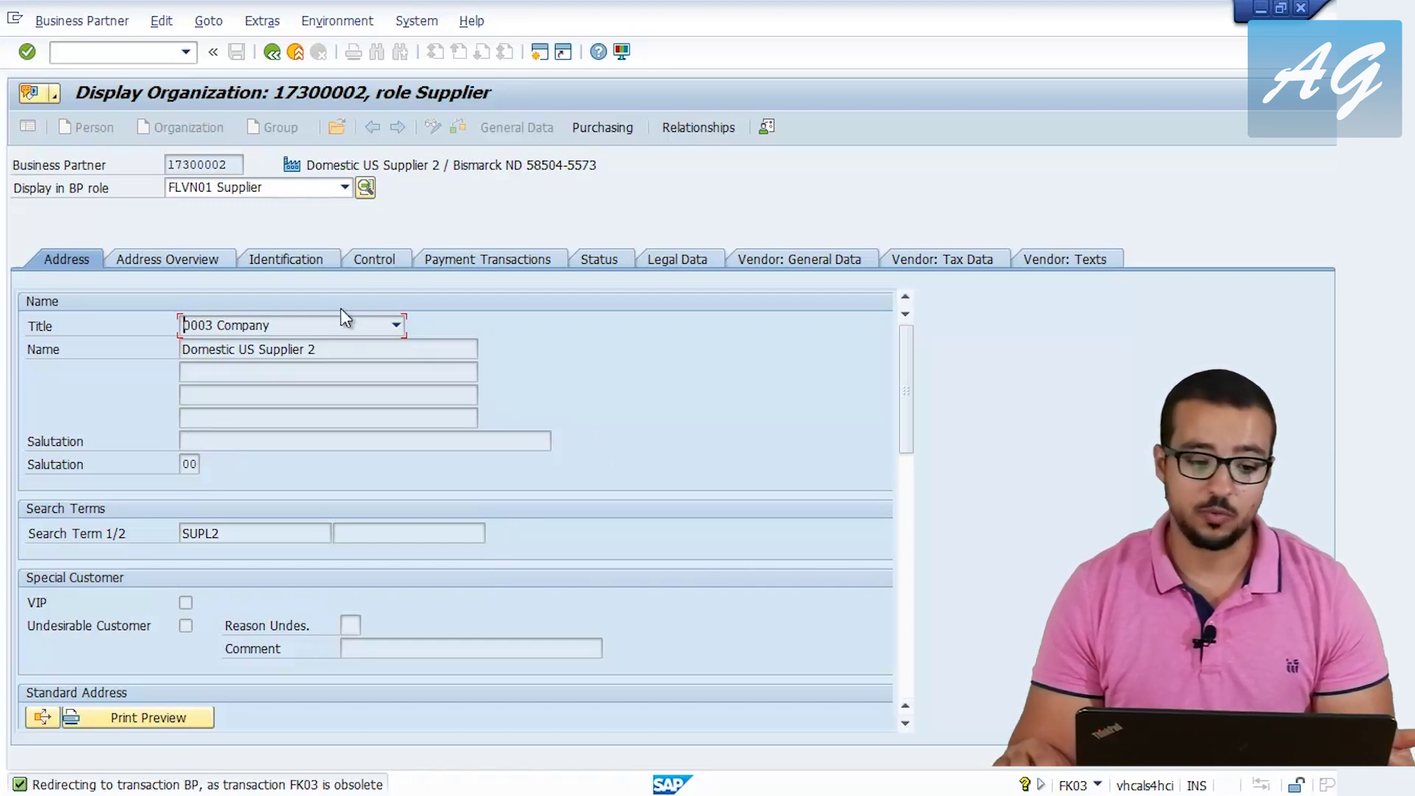
# Step: Switch the business partner role to FLVN00 FI Supplier and show its company code data
pyautogui.click(317, 190)
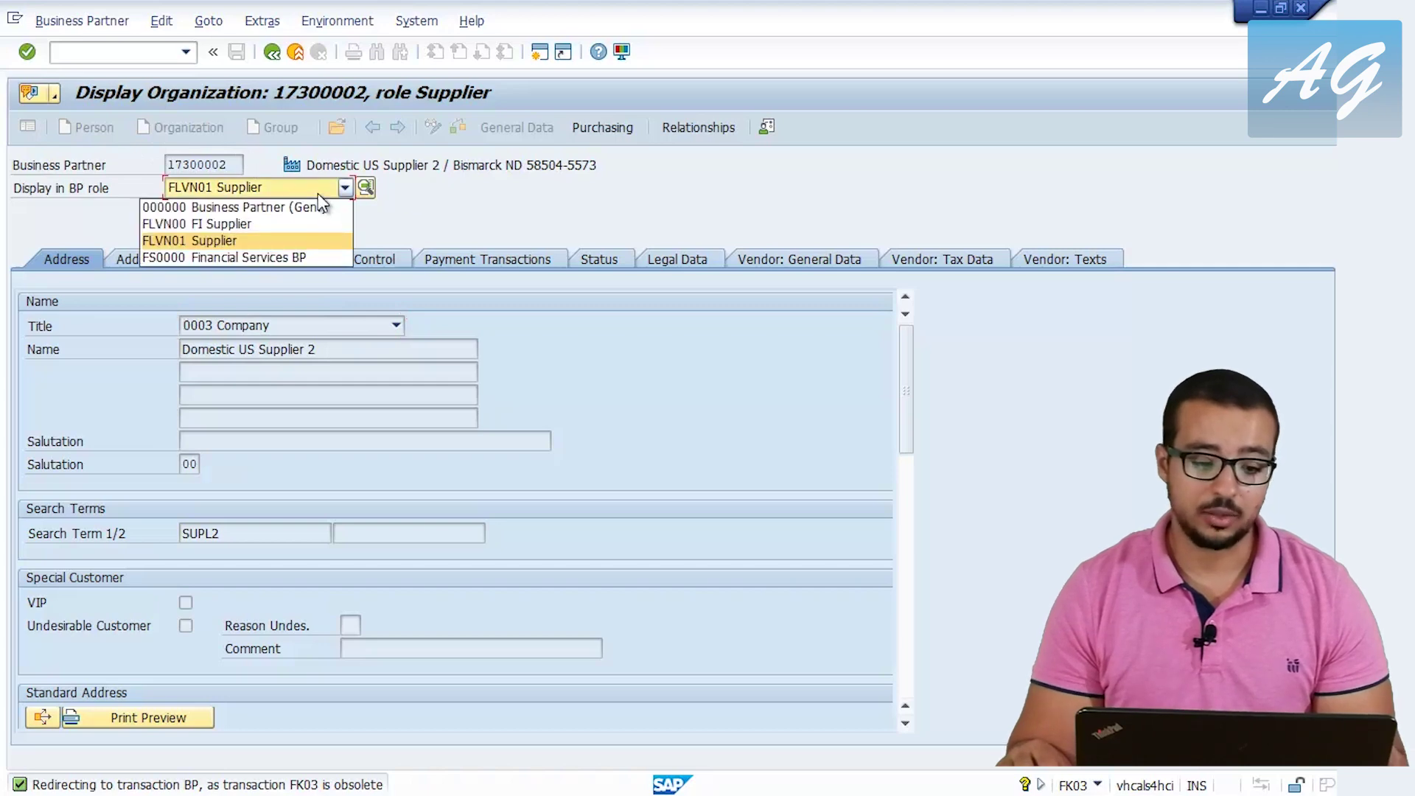
pyautogui.click(285, 224)
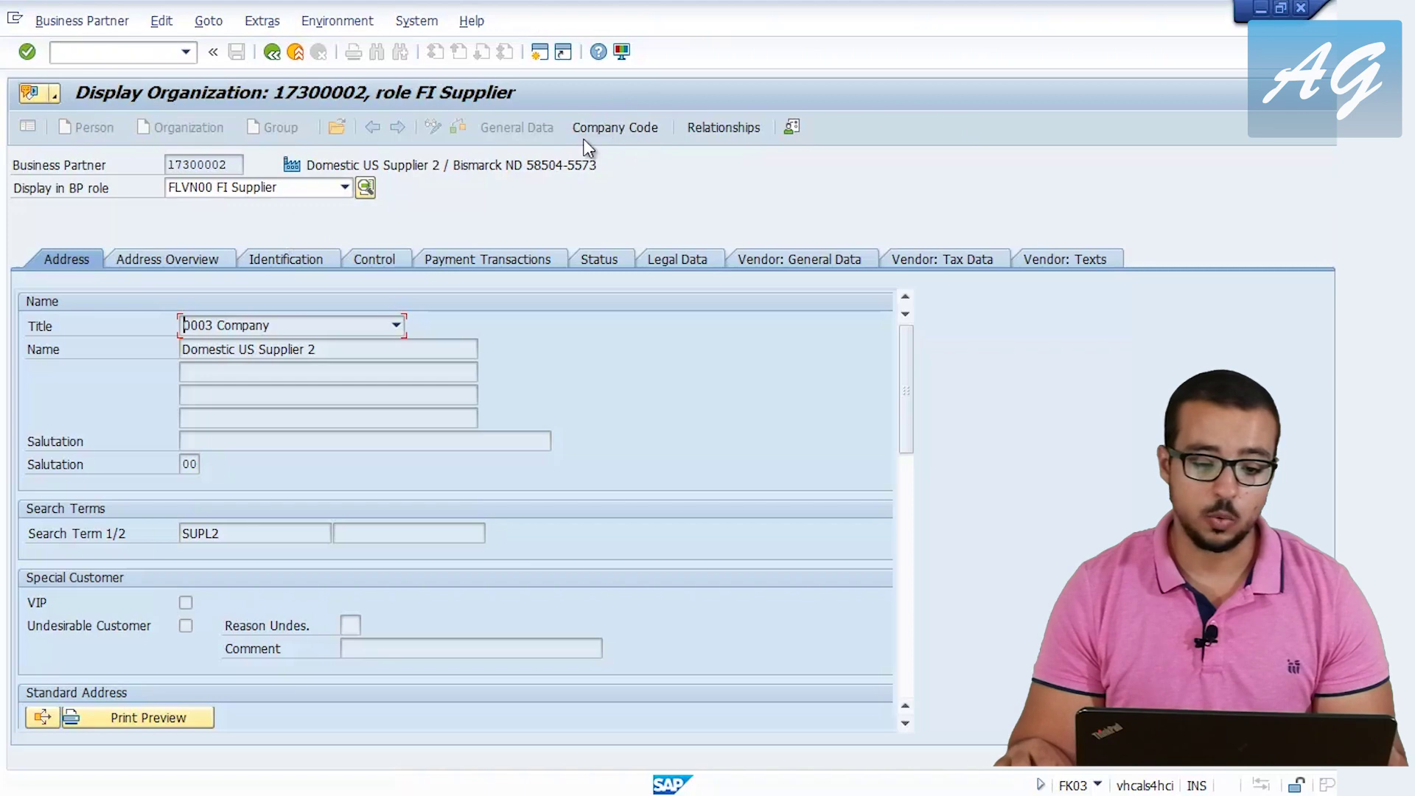
pyautogui.click(614, 128)
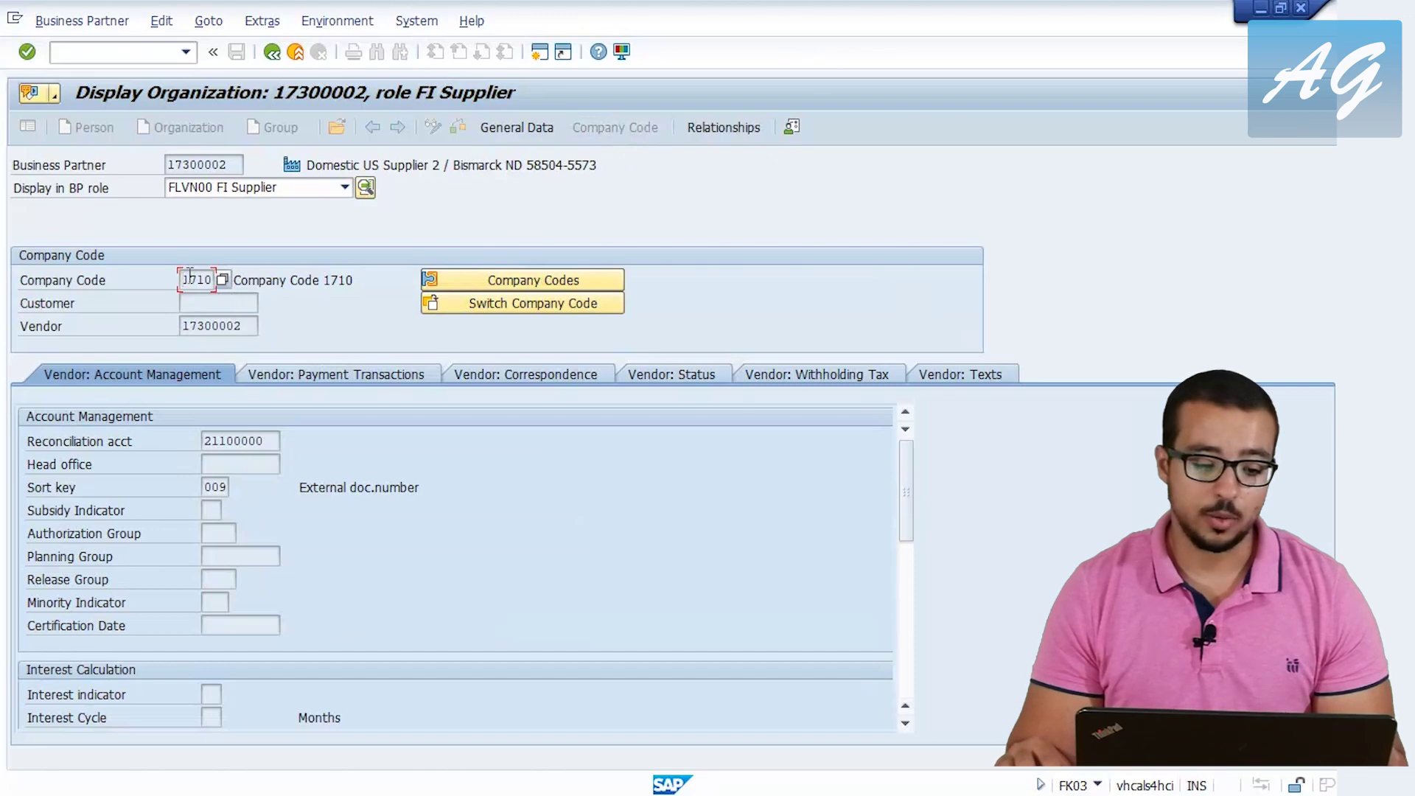
# Step: Check company code 1710 and copy the reconciliation account 21100000
pyautogui.moveTo(182, 280); pyautogui.dragTo(254, 295)
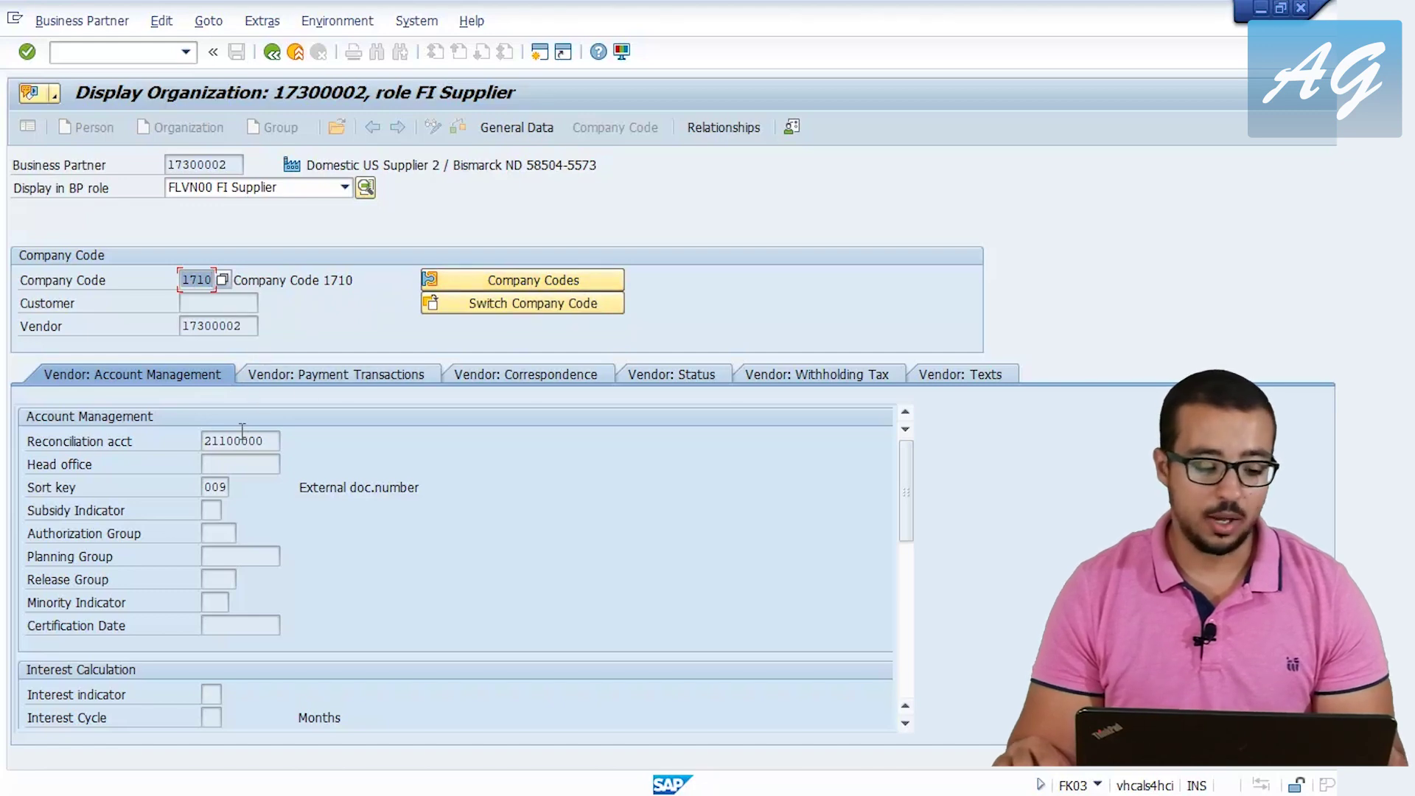
pyautogui.moveTo(274, 441); pyautogui.dragTo(144, 427)
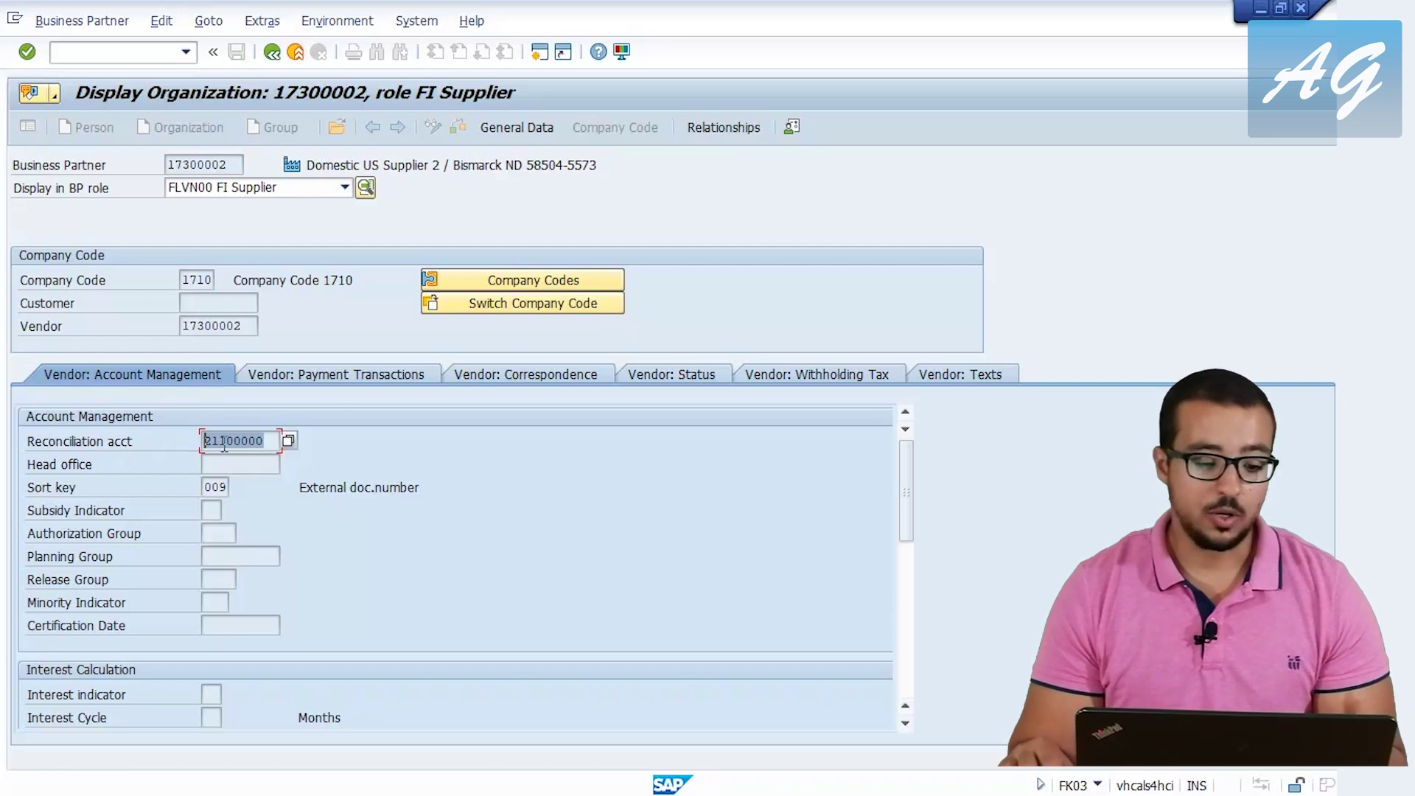
pyautogui.click(271, 439)
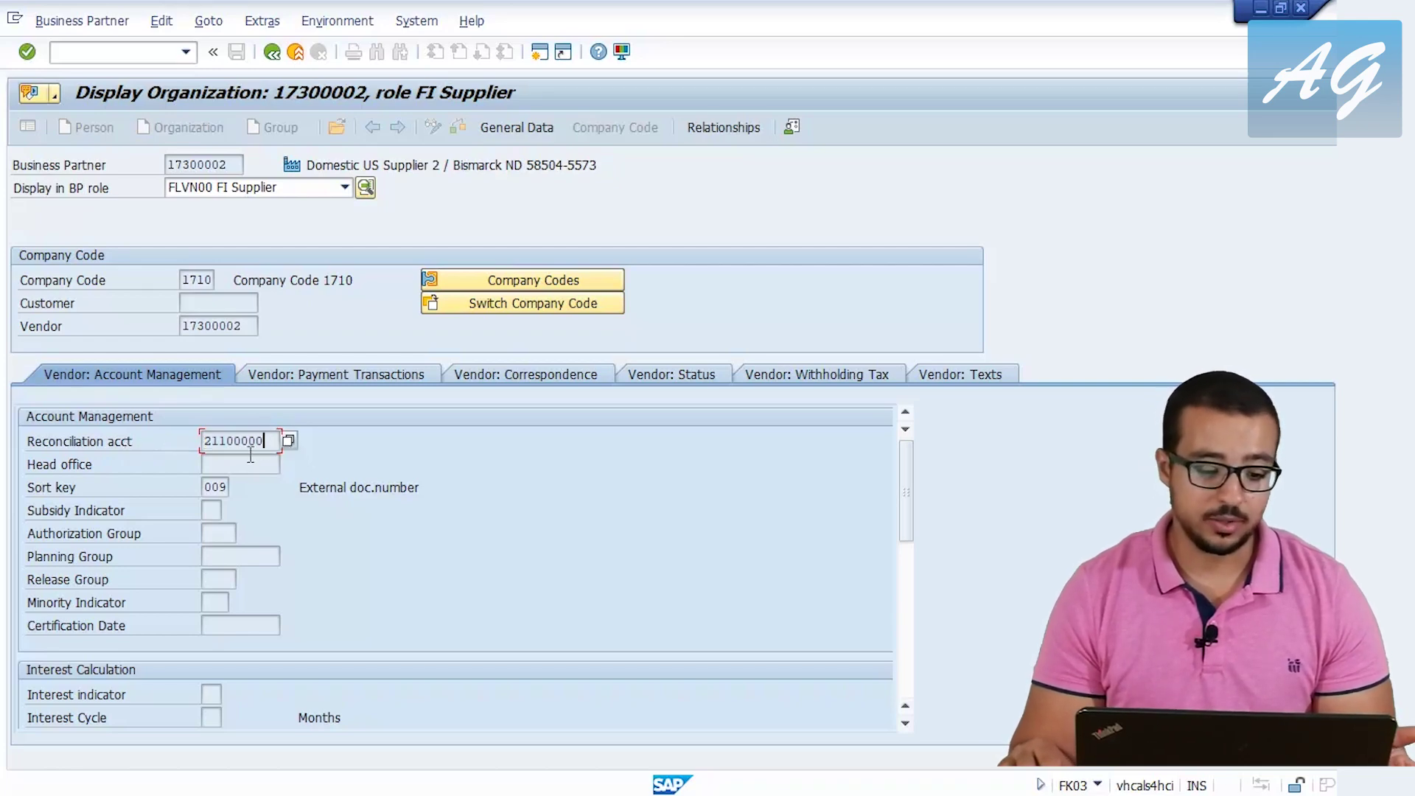
pyautogui.moveTo(264, 442); pyautogui.dragTo(184, 443)
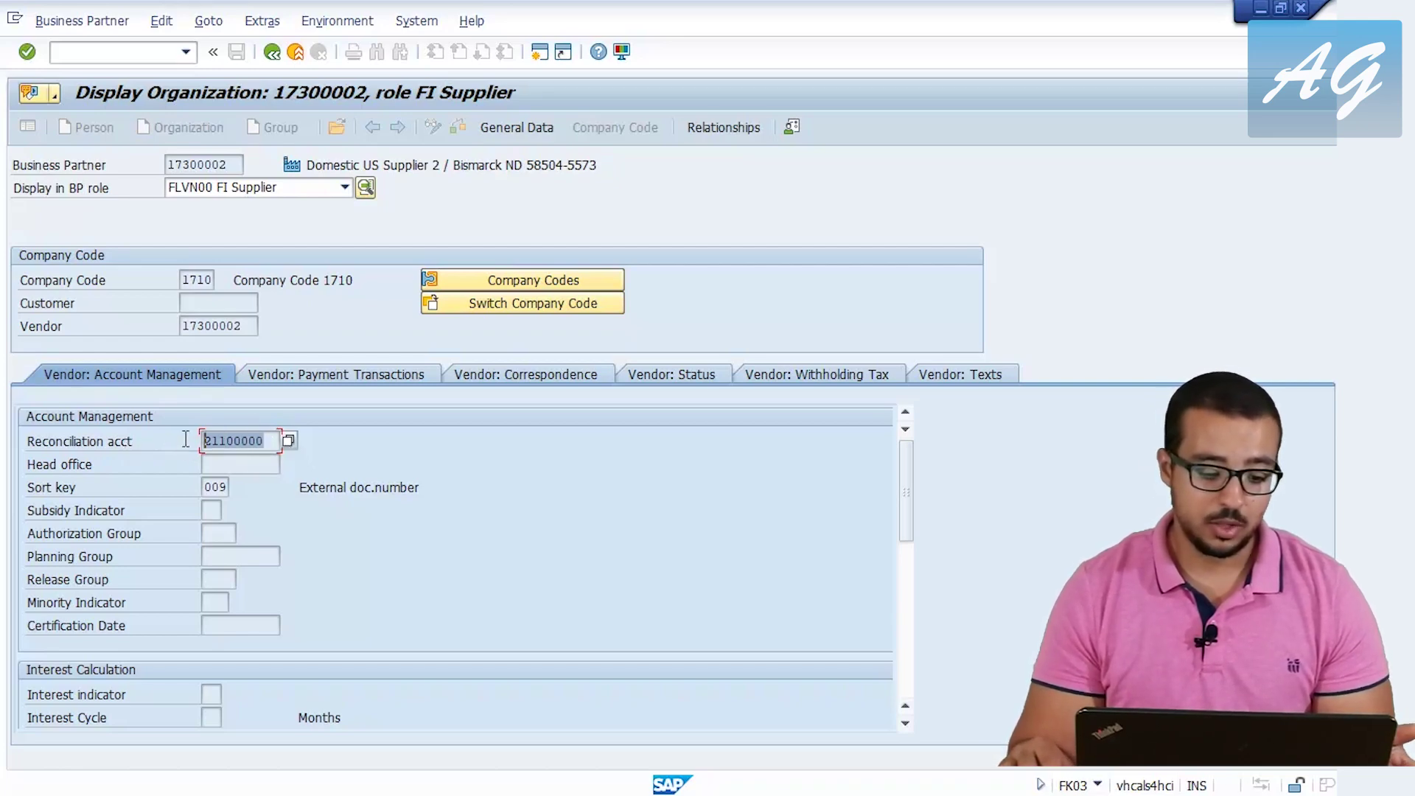
pyautogui.hotkey('ctrl', 'c')
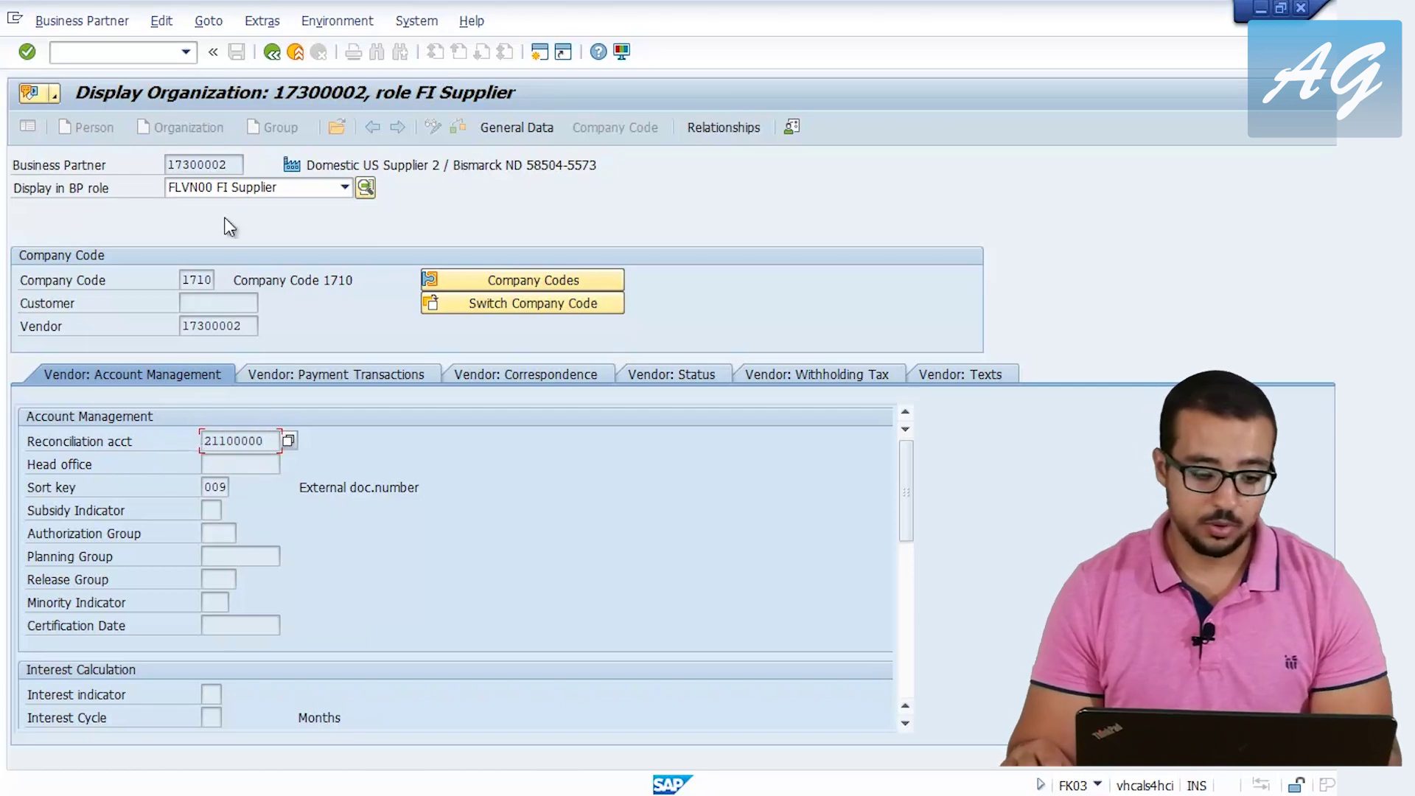
# Step: Open a second session and launch FS00 from General Ledger > G/L Accounts > Individual Processing
pyautogui.click(545, 54)
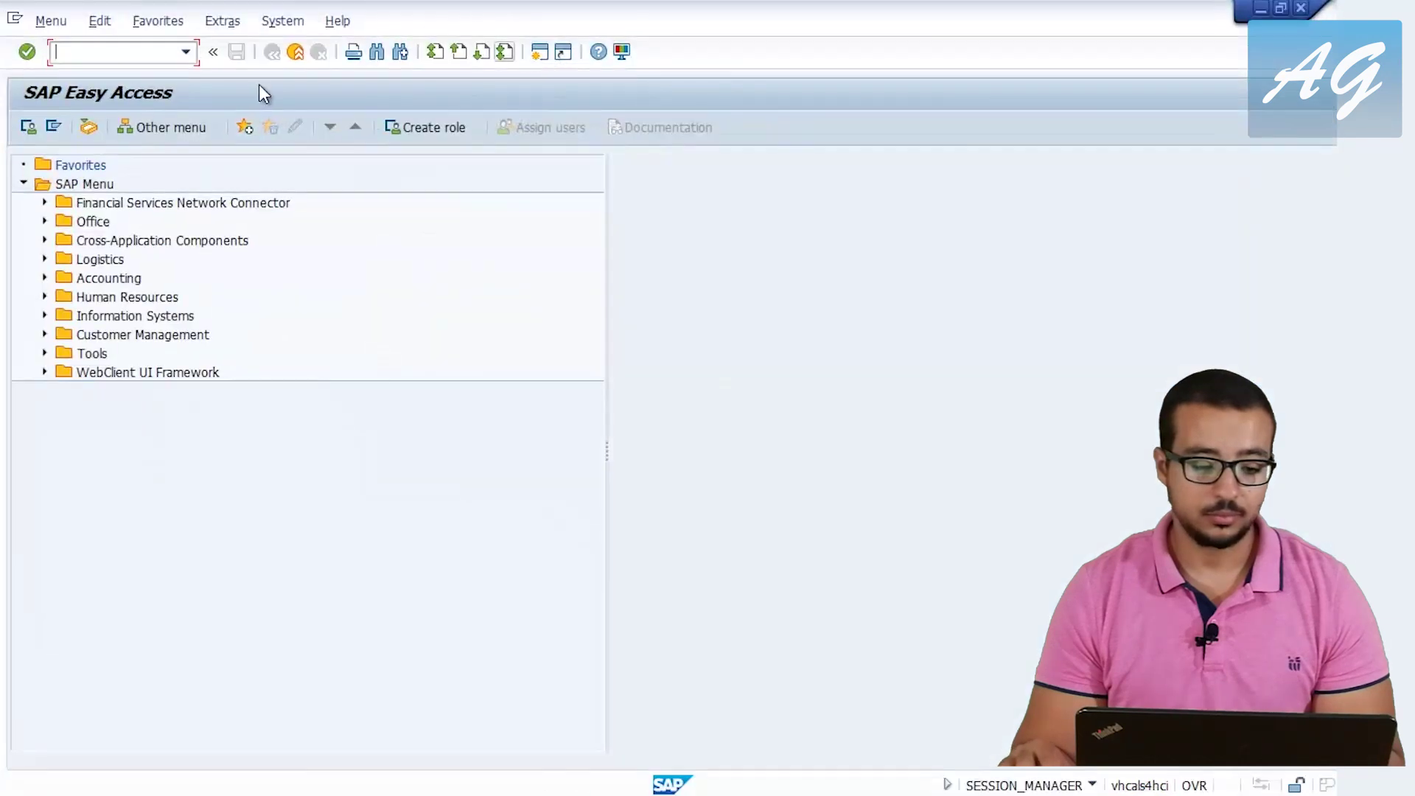
pyautogui.click(45, 277)
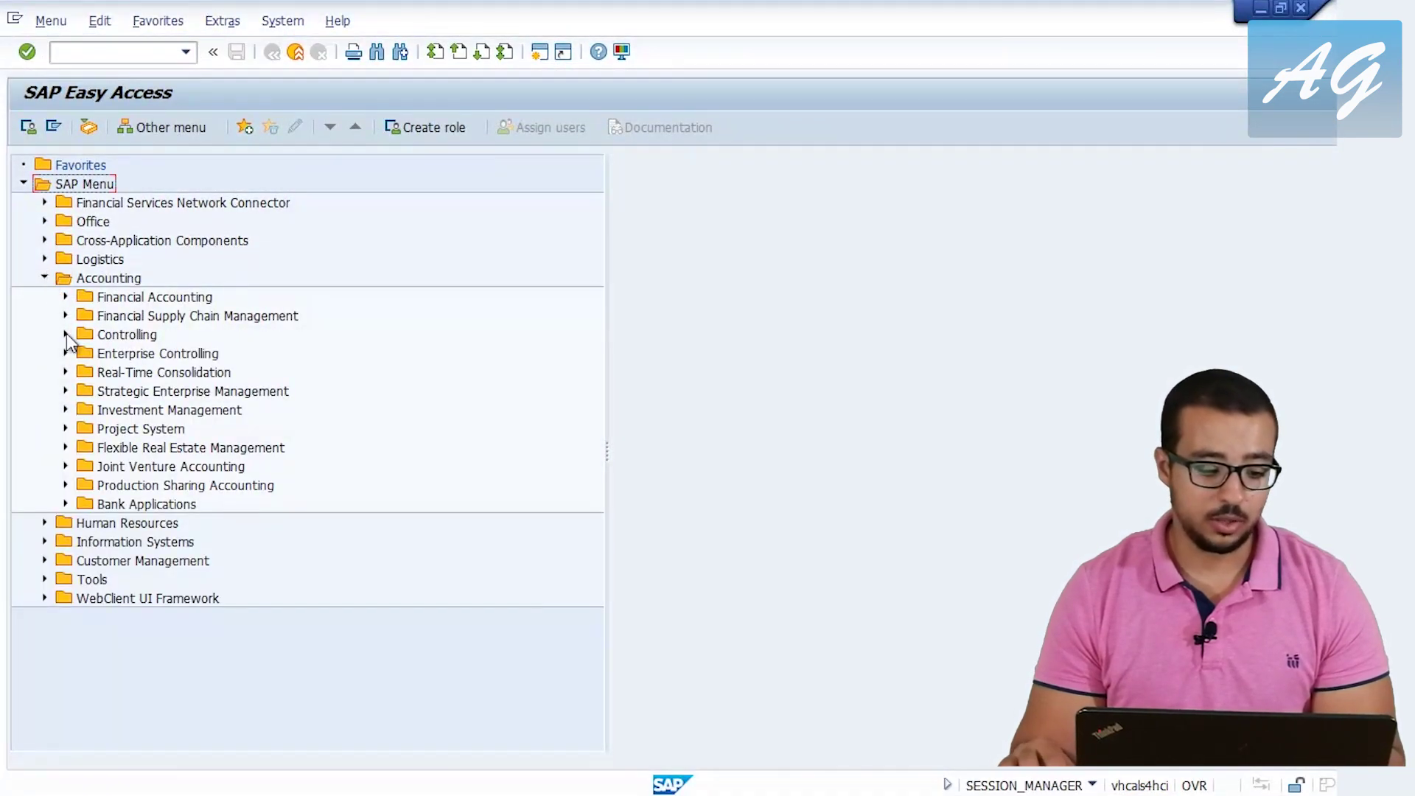
pyautogui.click(65, 297)
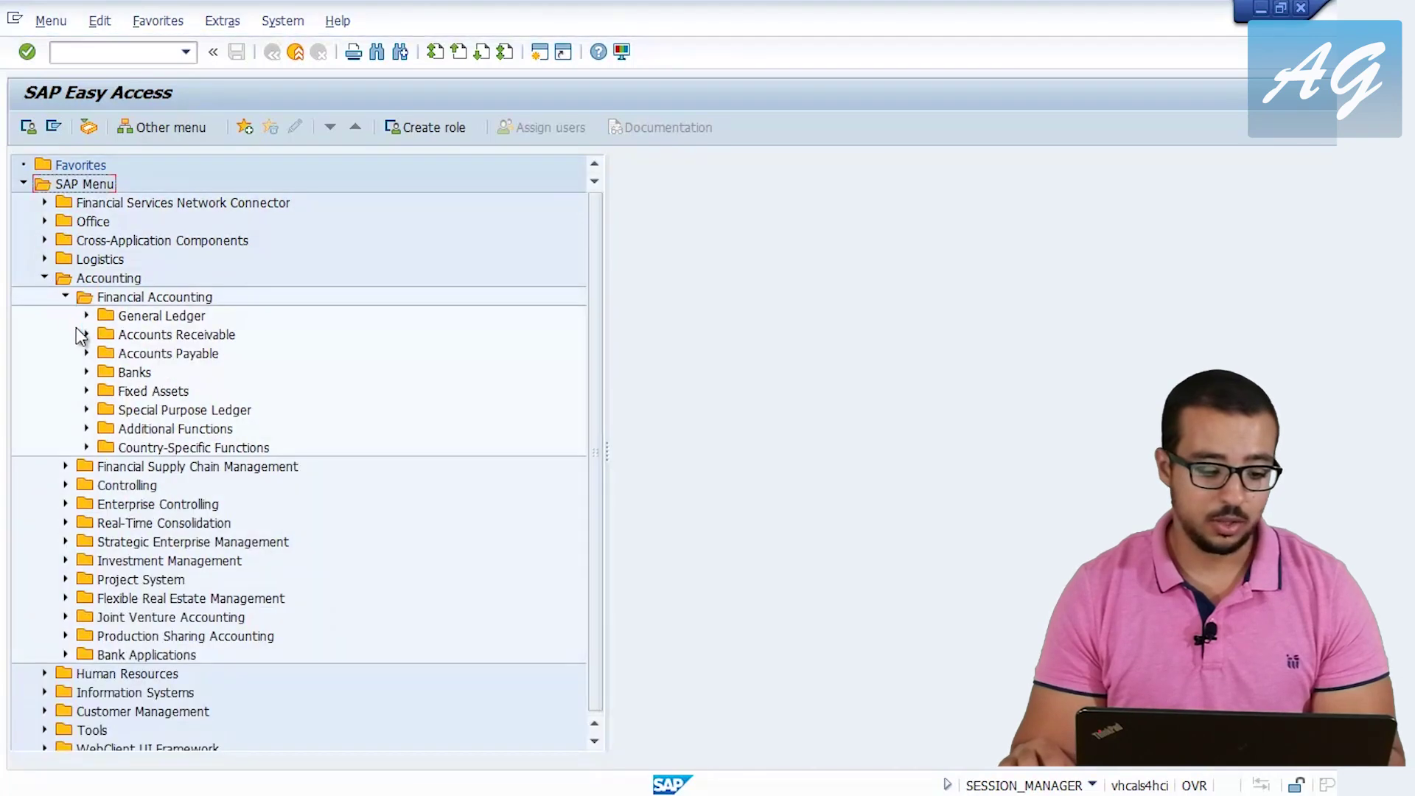
pyautogui.click(85, 315)
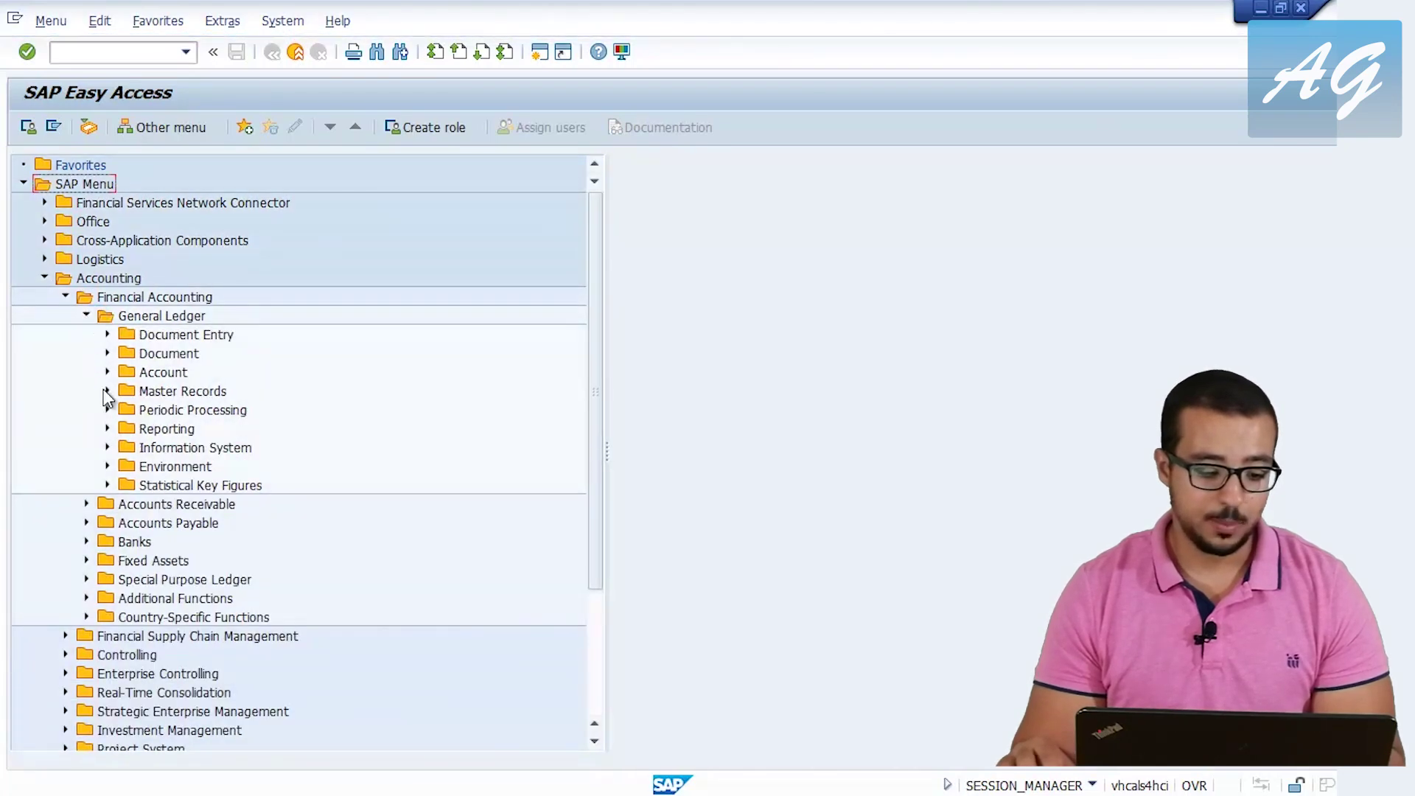
pyautogui.click(106, 390)
pyautogui.click(127, 409)
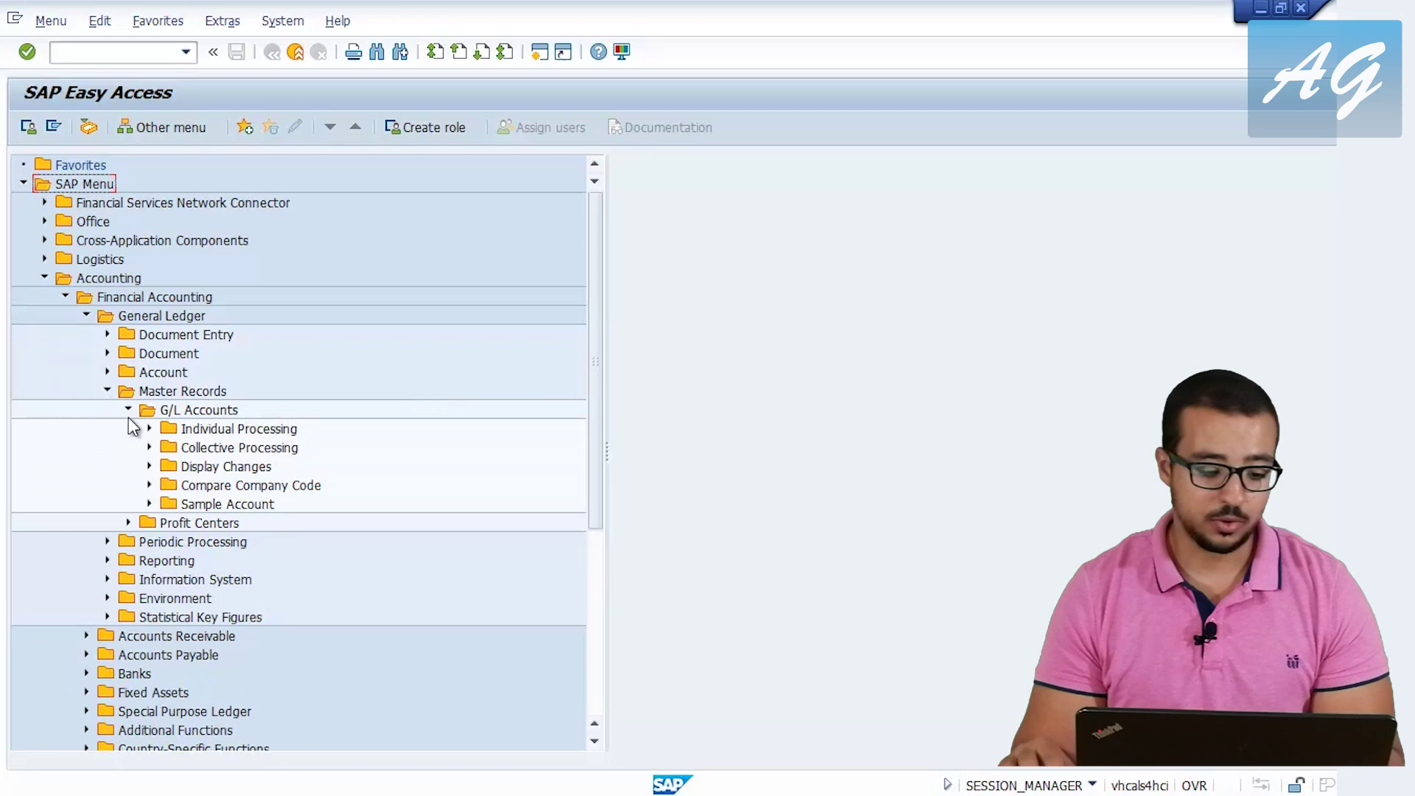
pyautogui.click(149, 429)
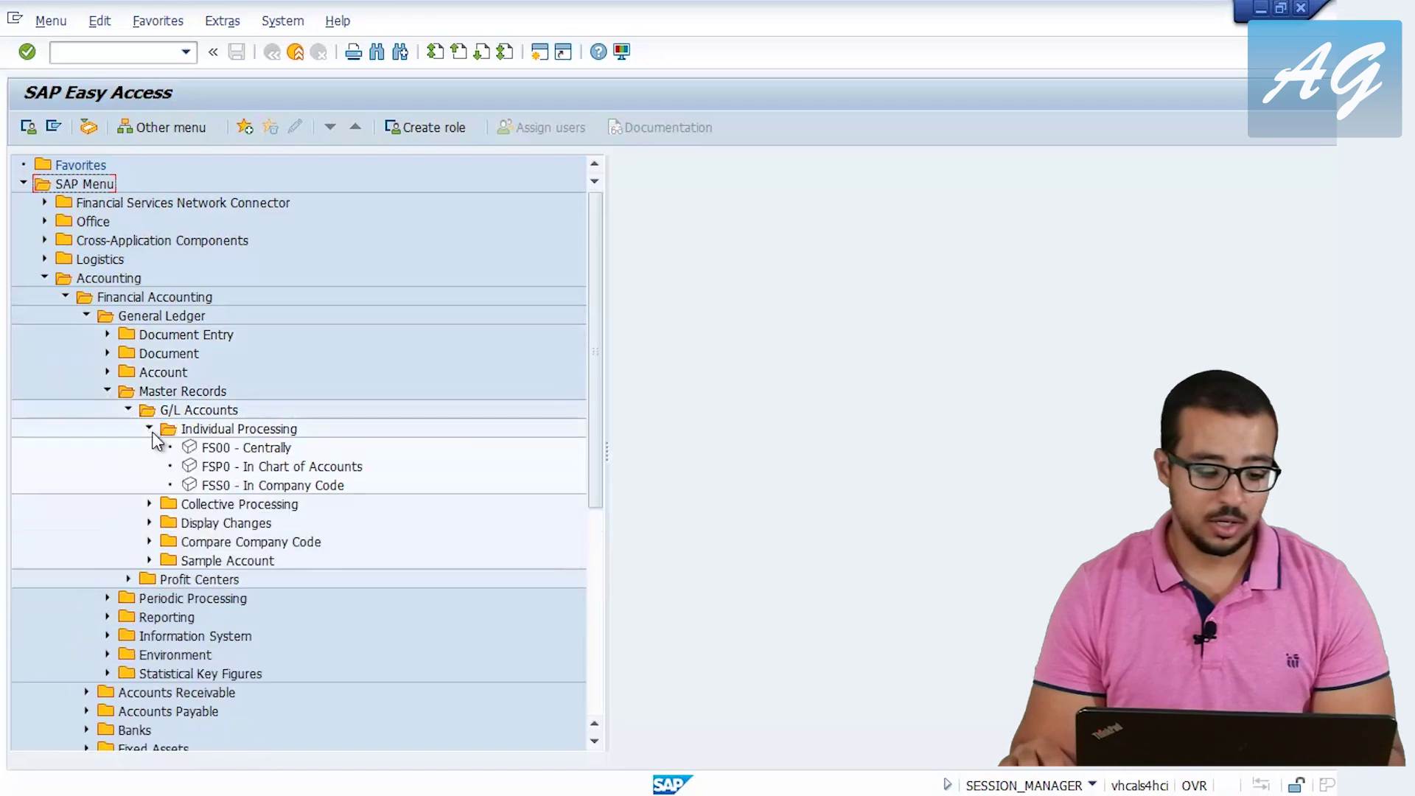
pyautogui.doubleClick(252, 450)
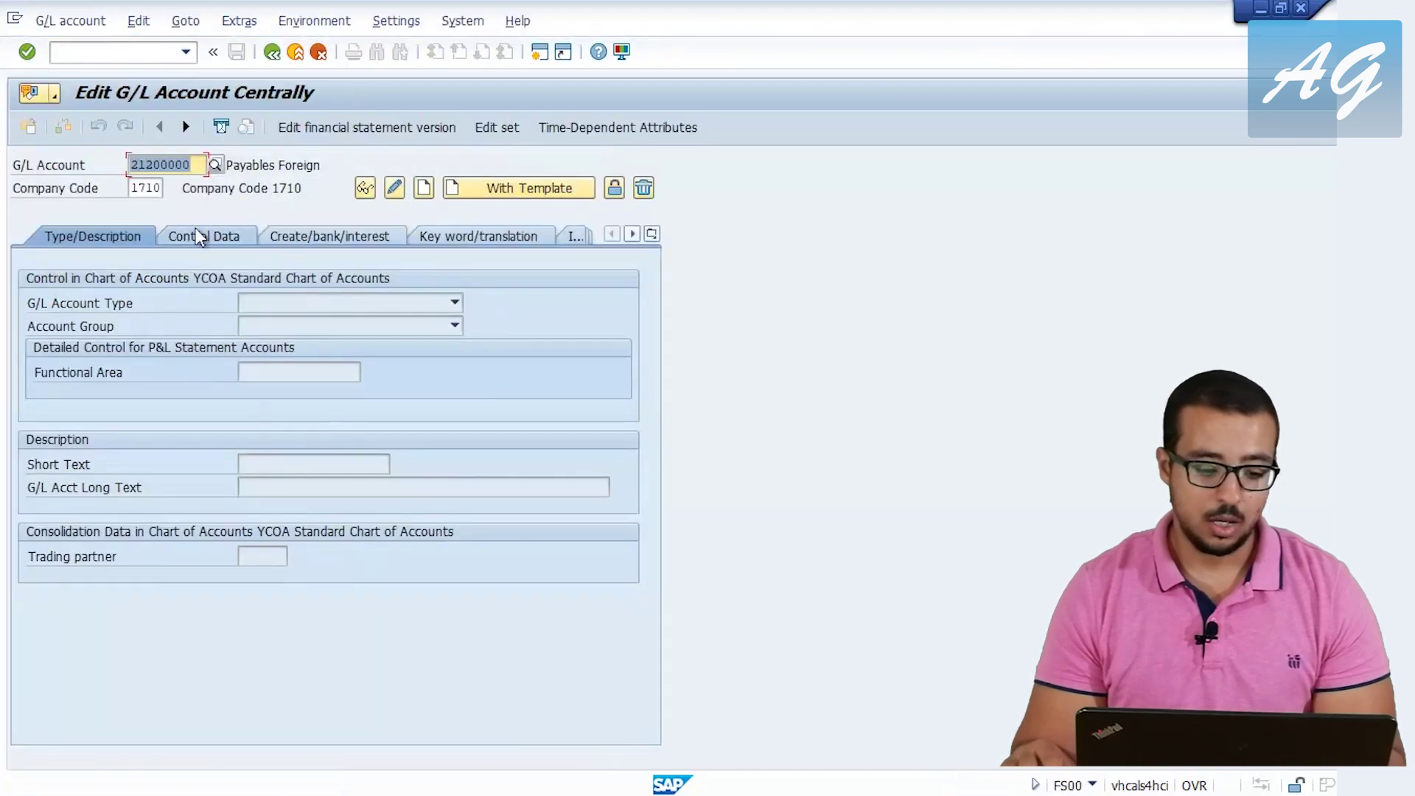
# Step: Display G/L account 21100000 in FS00 and view its Control Data tab
pyautogui.write('21100000')
pyautogui.press('Return')
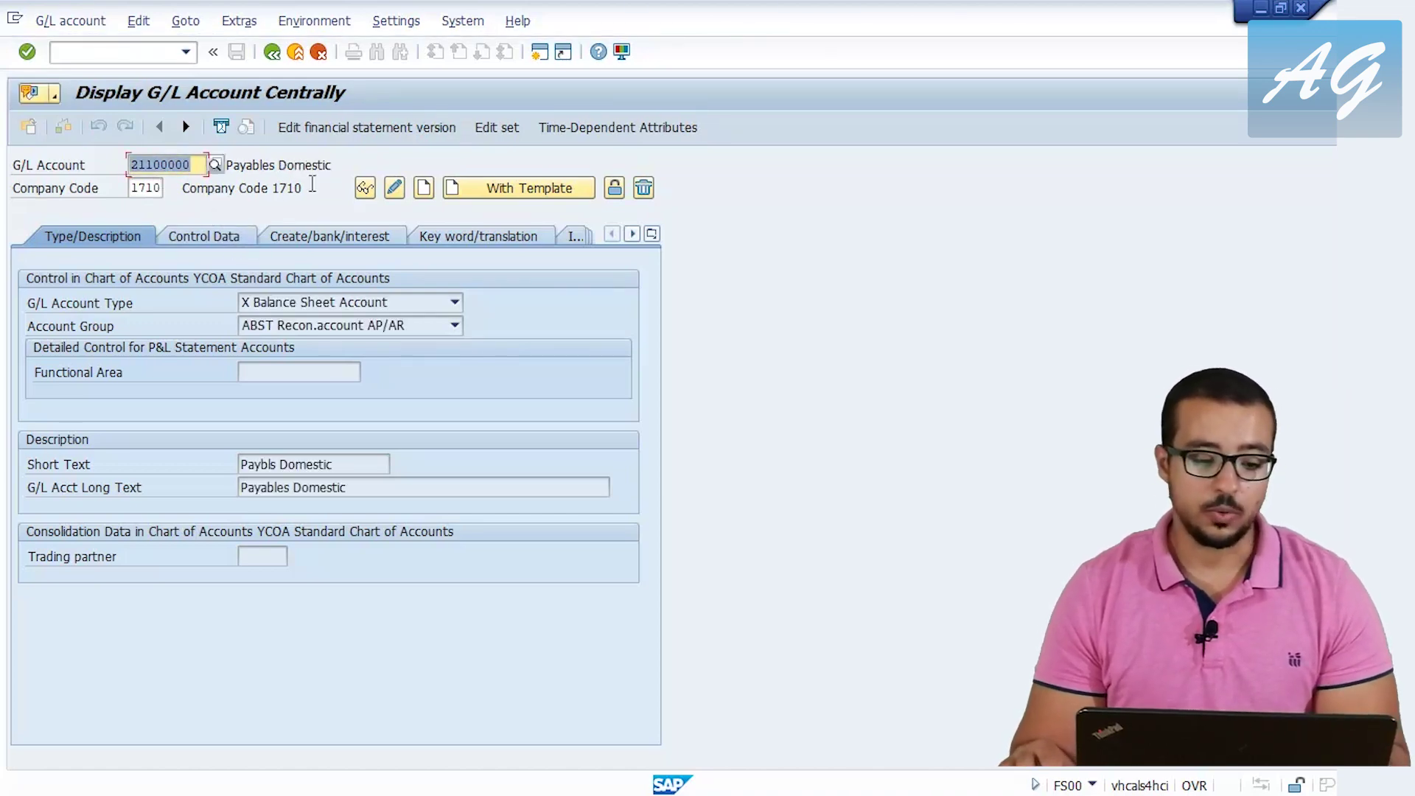
pyautogui.click(331, 165)
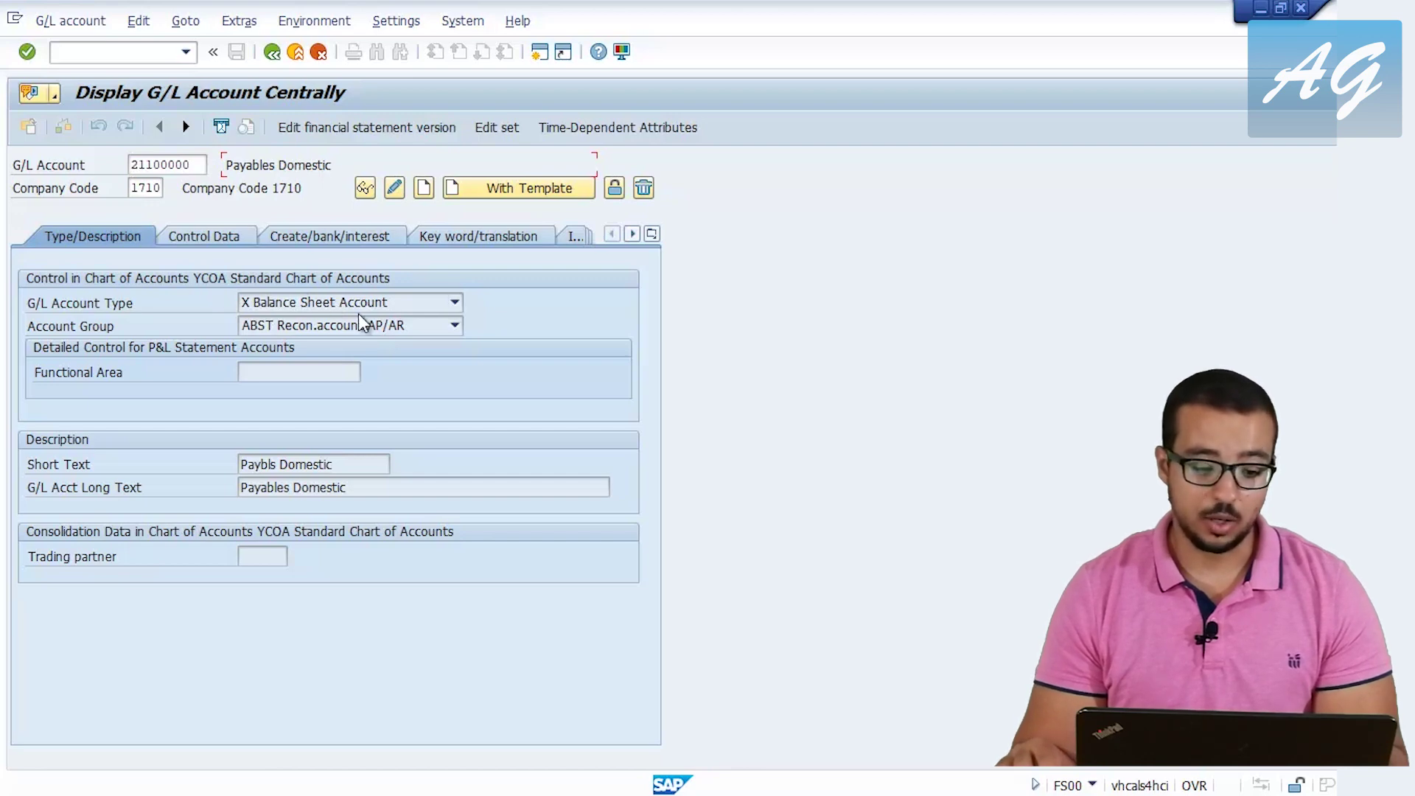
pyautogui.click(212, 234)
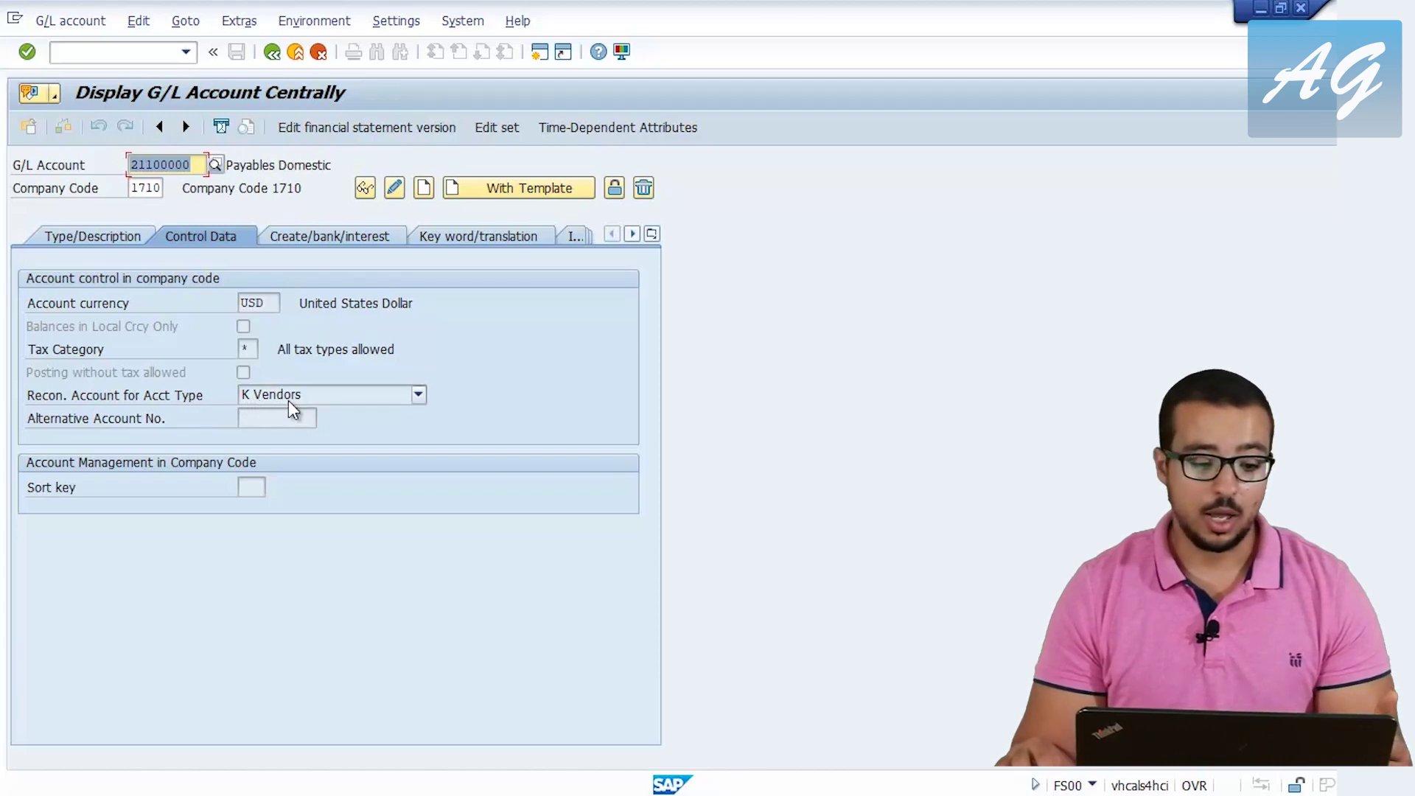
# Step: Check the reconciliation account type options unchanged, then return to supplier 17300002's display
pyautogui.click(321, 389)
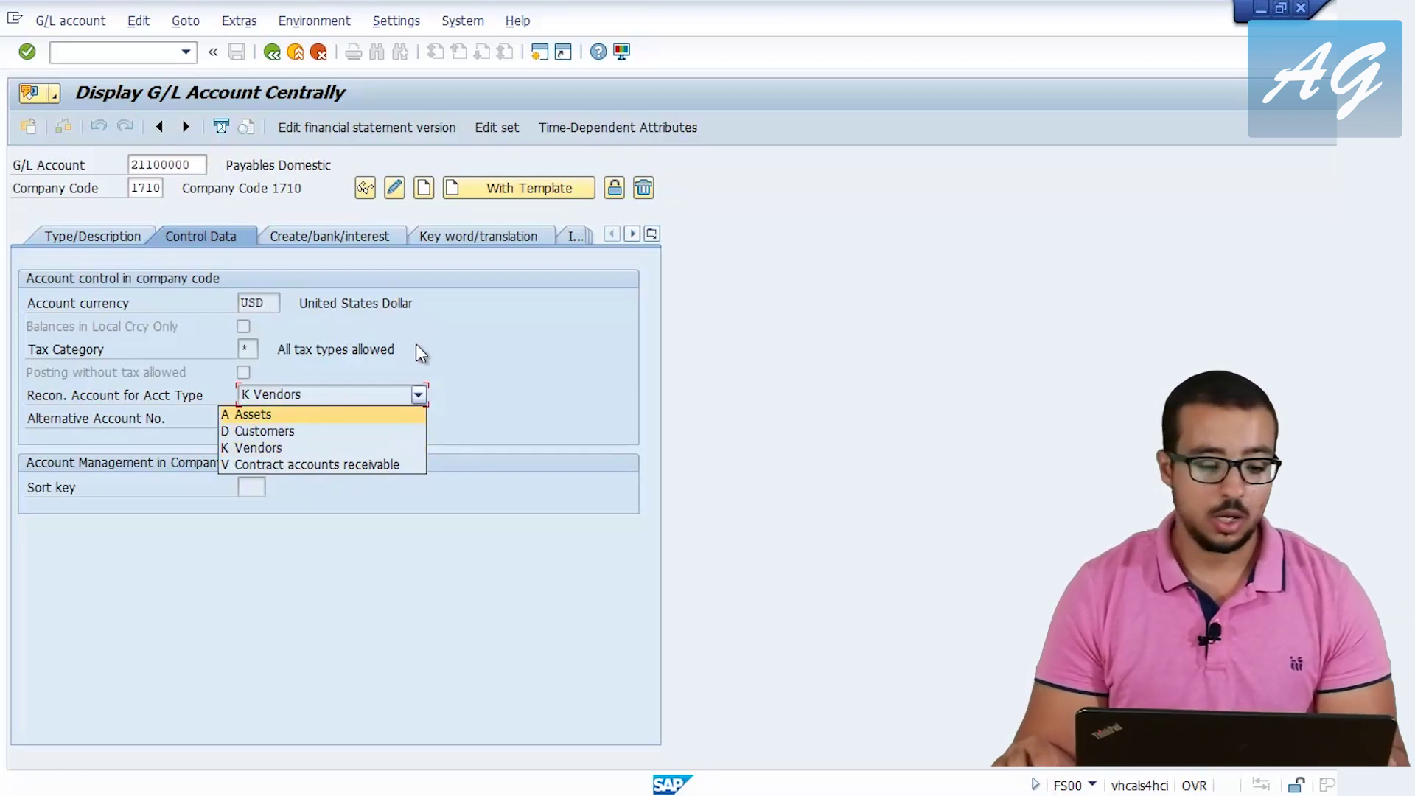
pyautogui.click(451, 348)
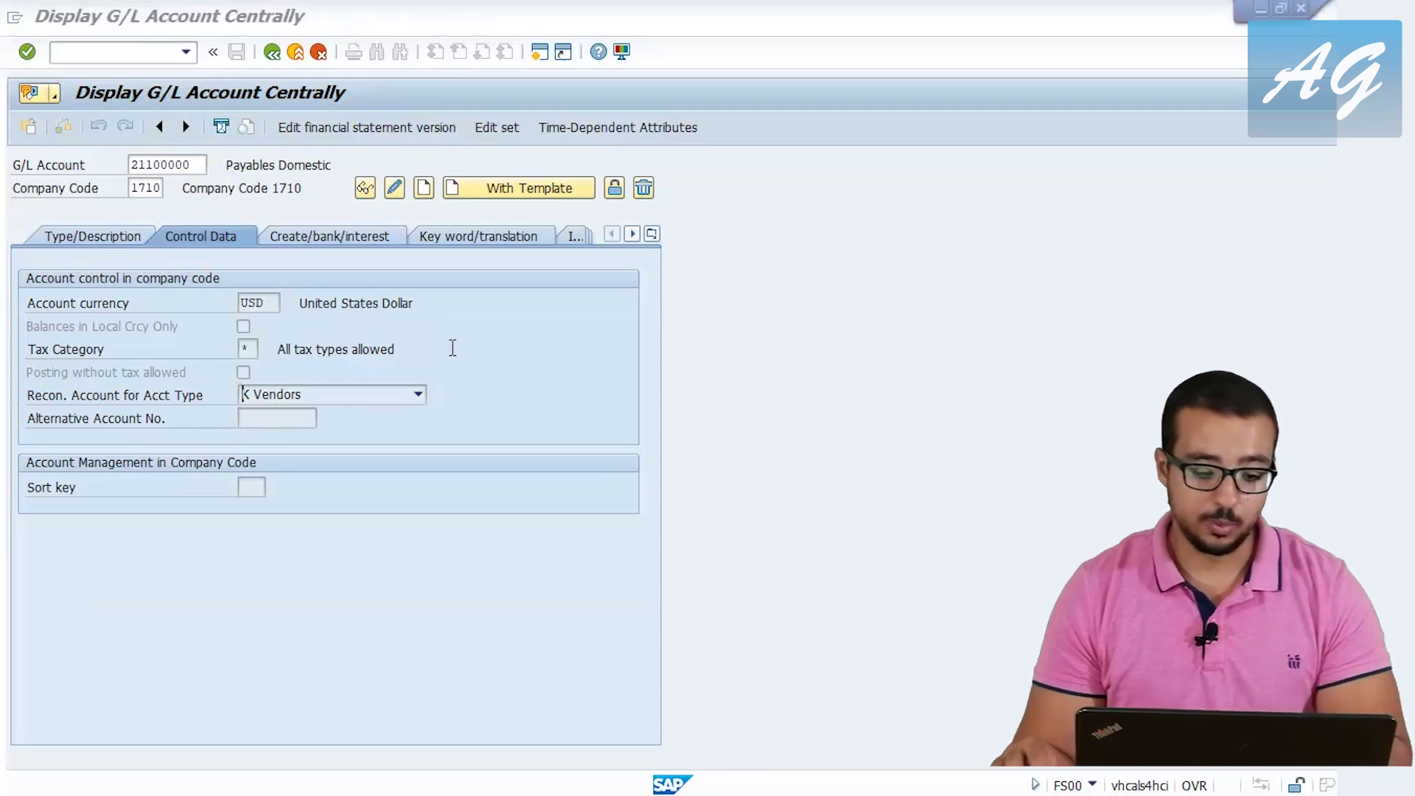
pyautogui.hotkey('alt', 'Tab')
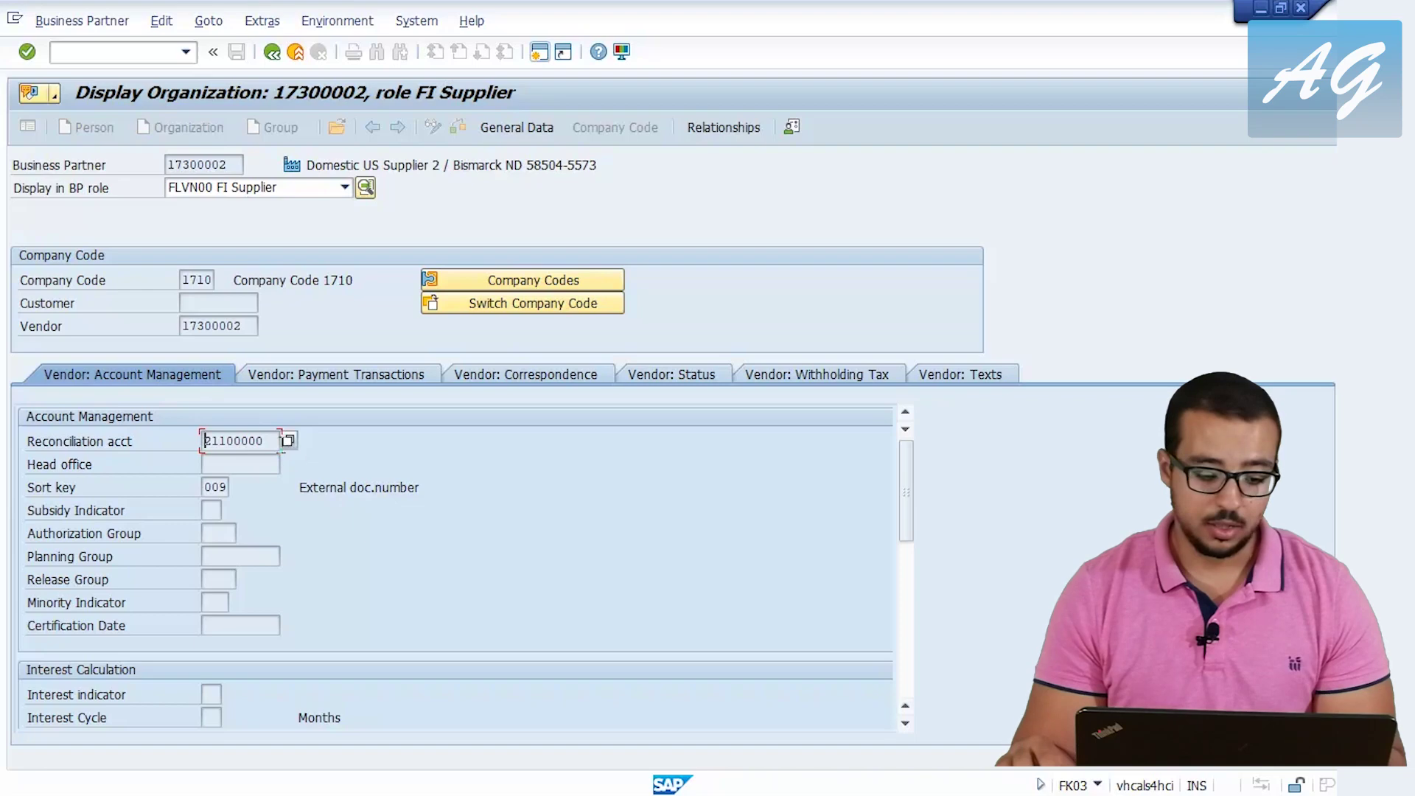
pyautogui.click(289, 443)
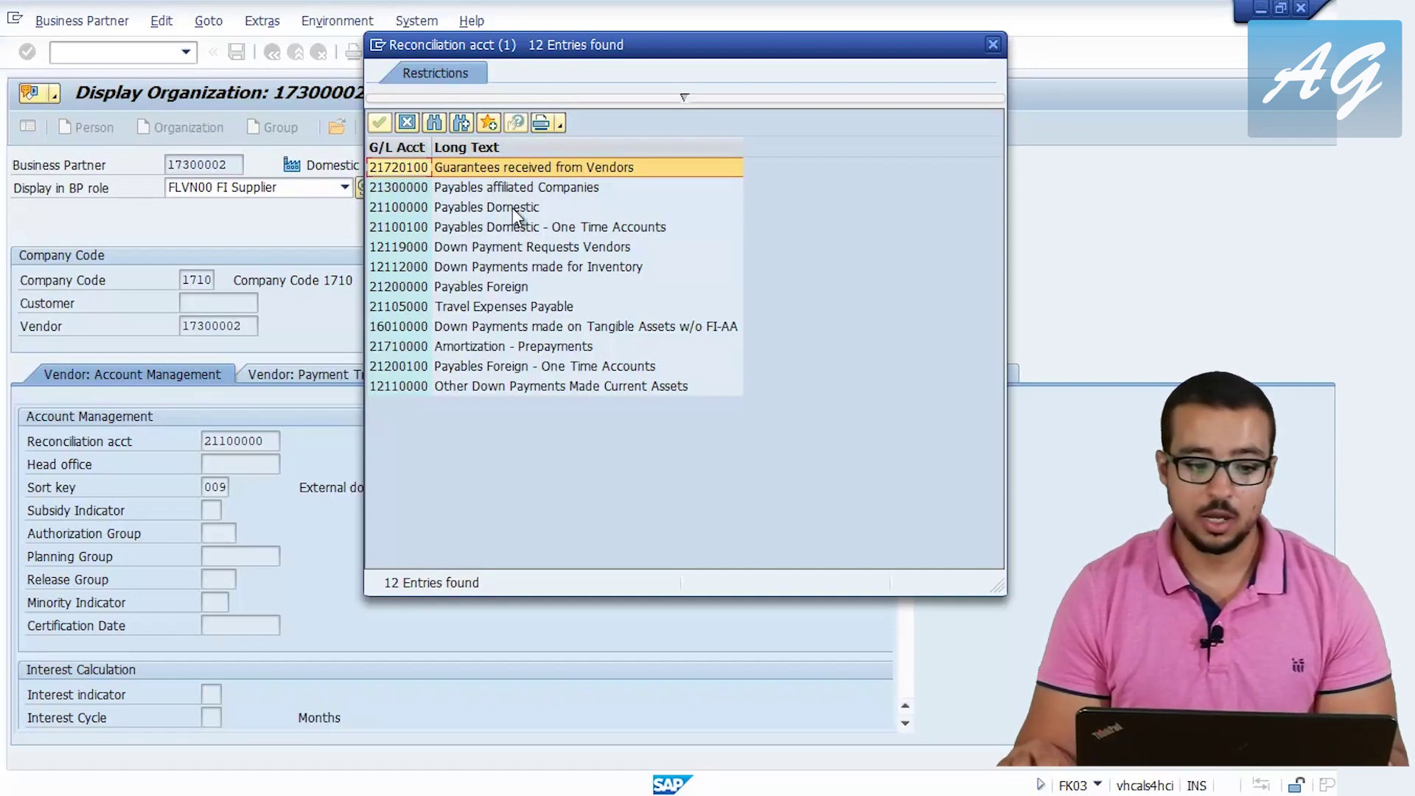
pyautogui.click(993, 46)
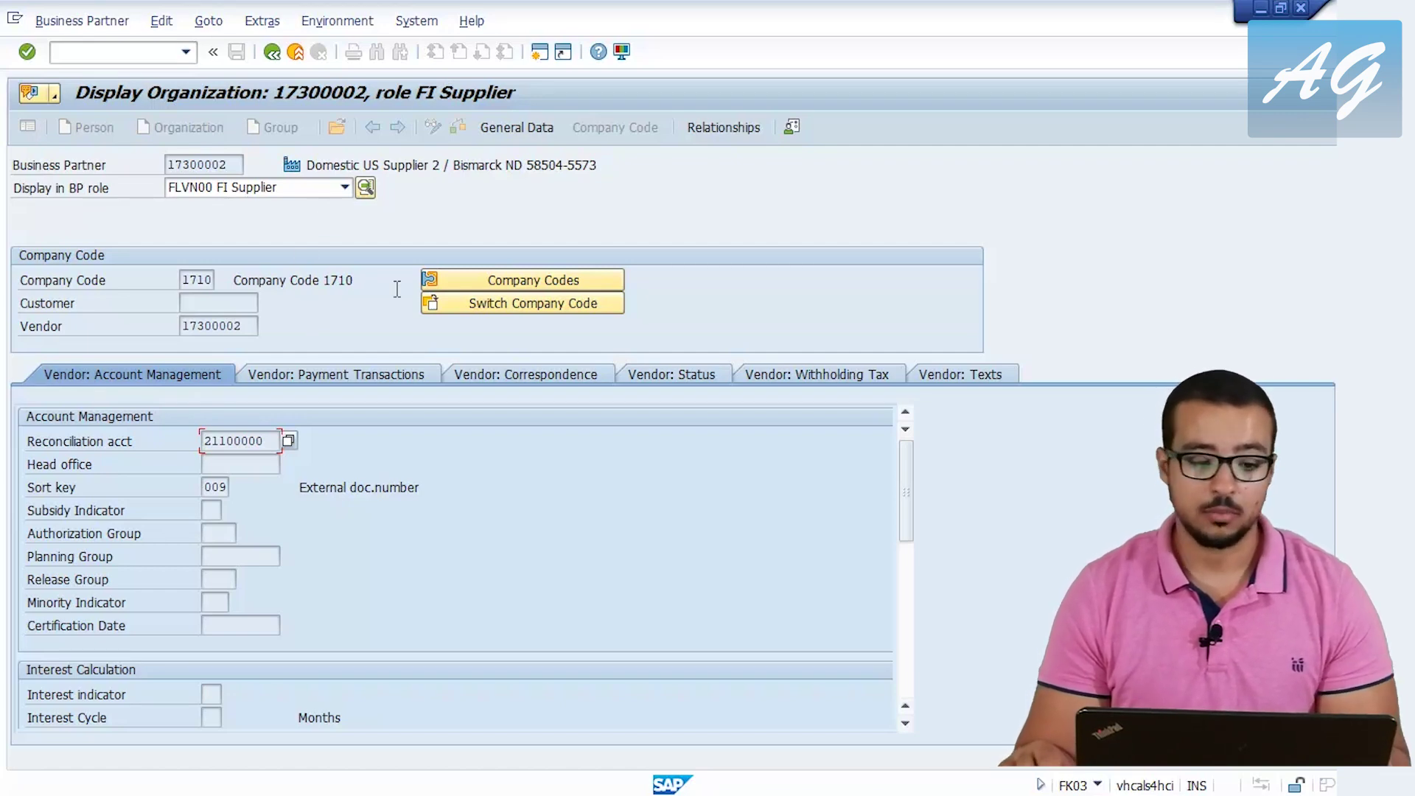
# Step: Start the F-53 Post Outgoing Payment transaction from the Easy Access menu
pyautogui.click(272, 51)
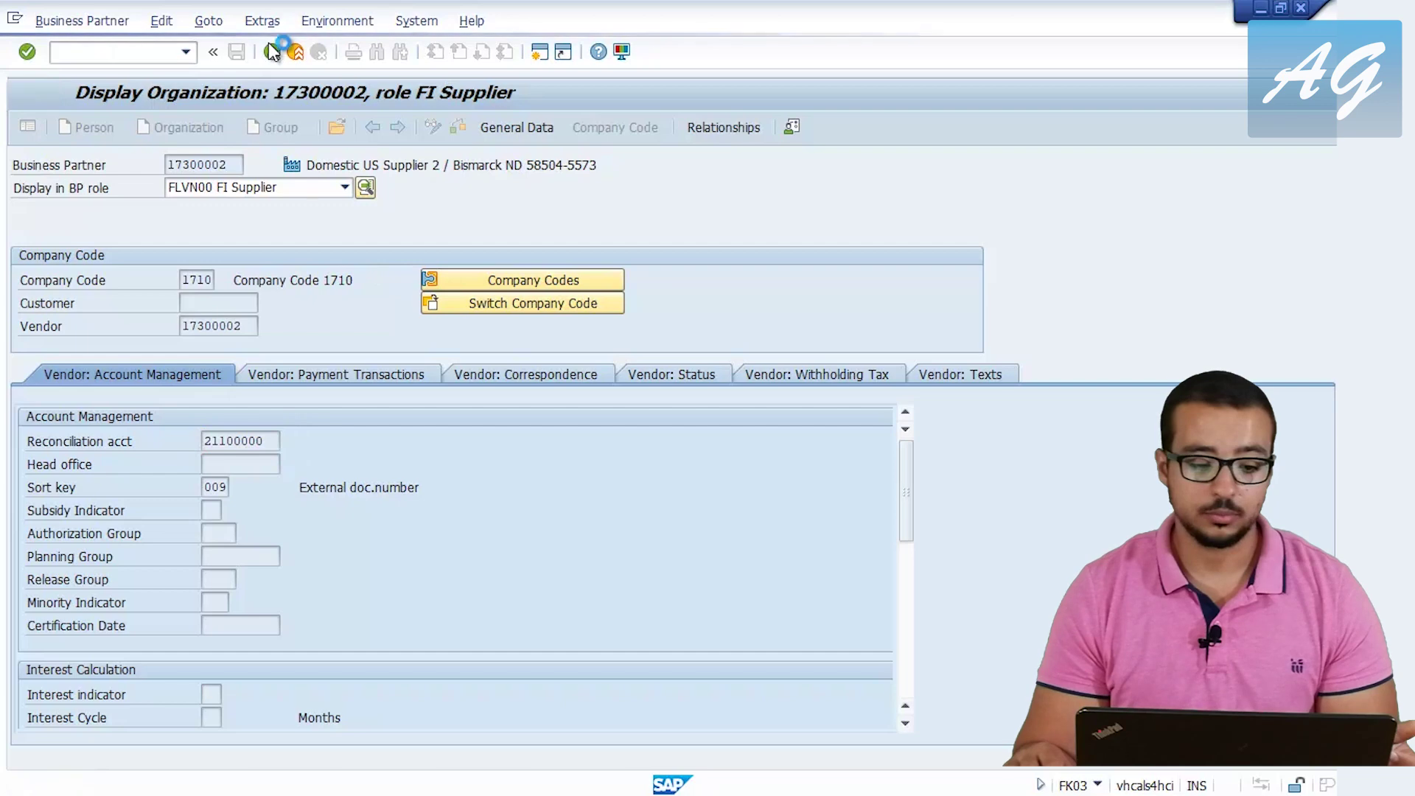
pyautogui.scroll(-1, 202, 427)
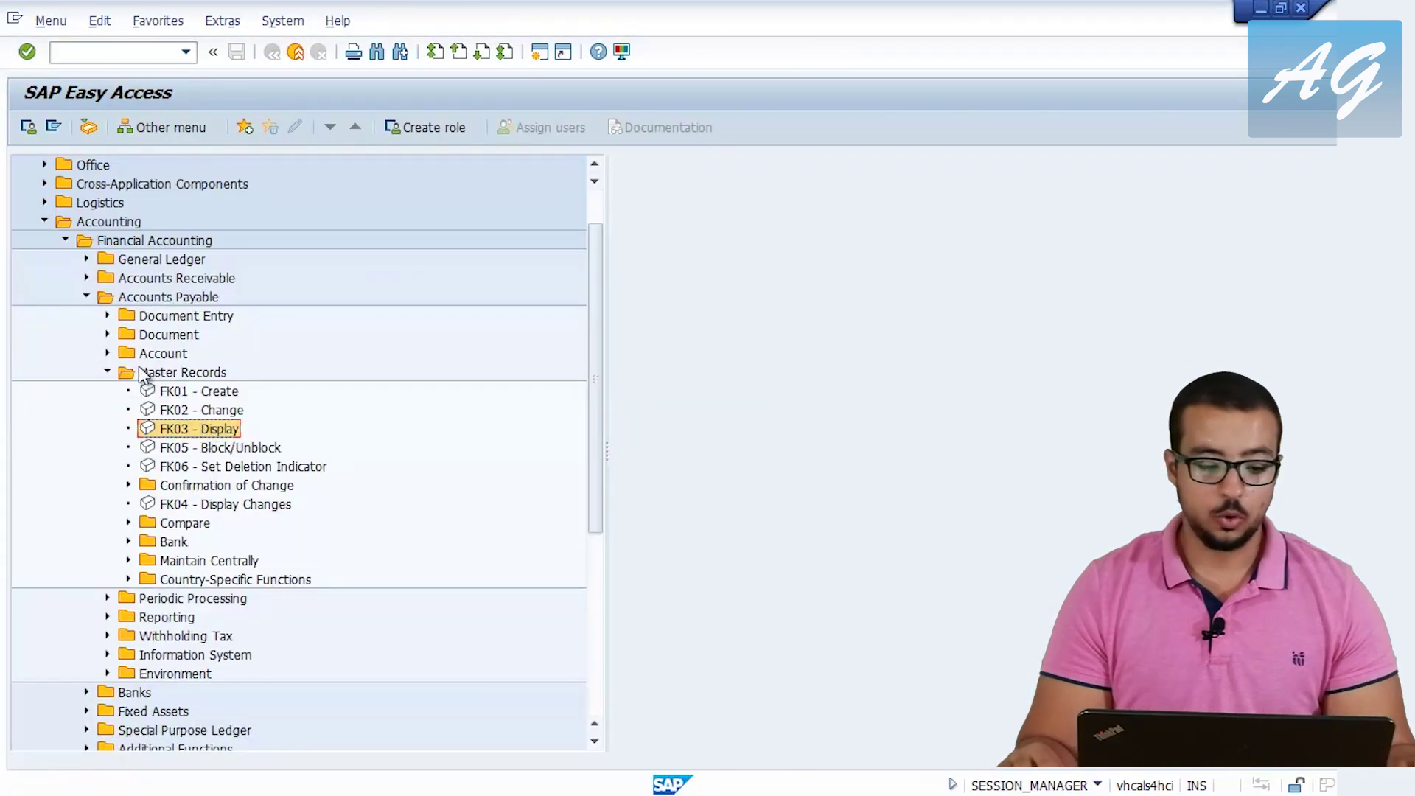
pyautogui.click(109, 316)
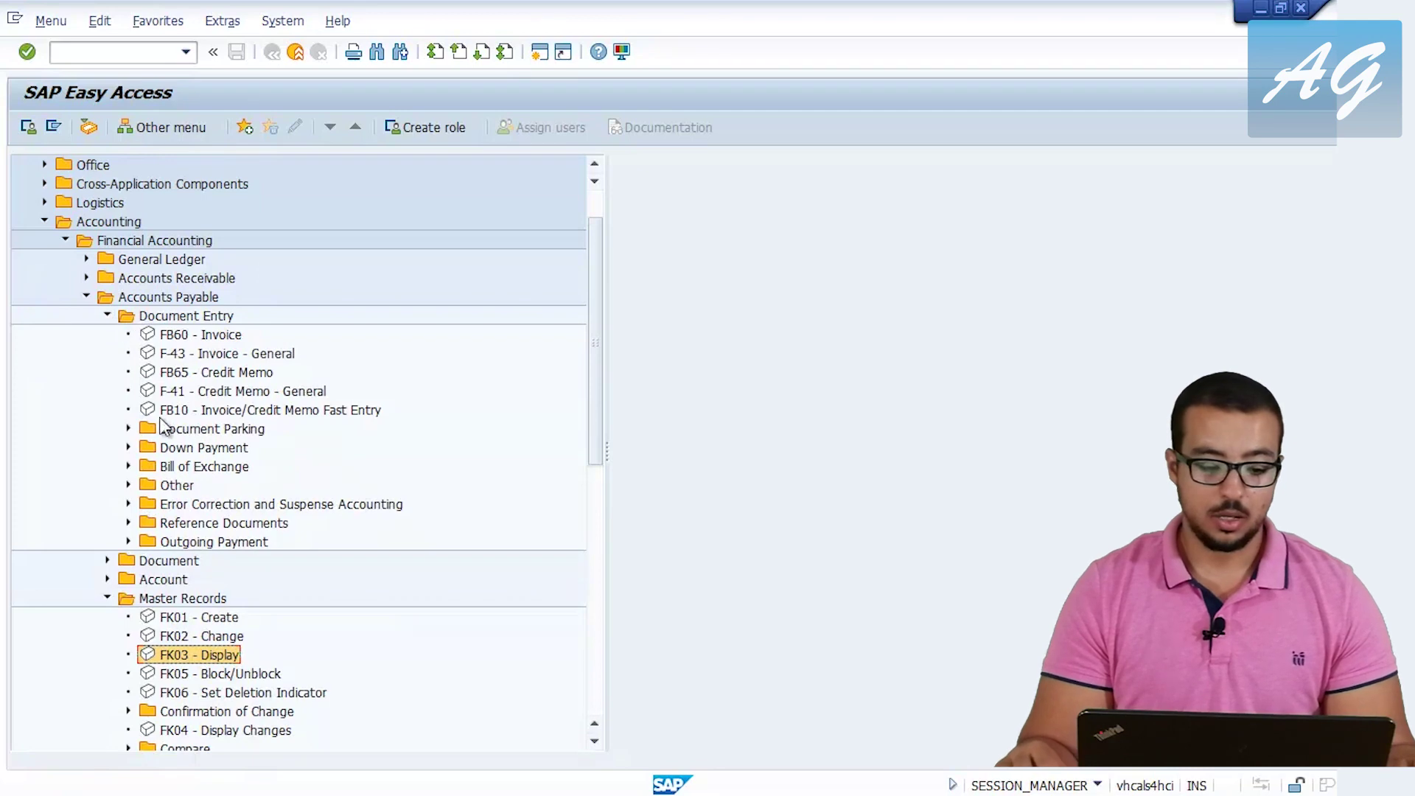
pyautogui.click(129, 541)
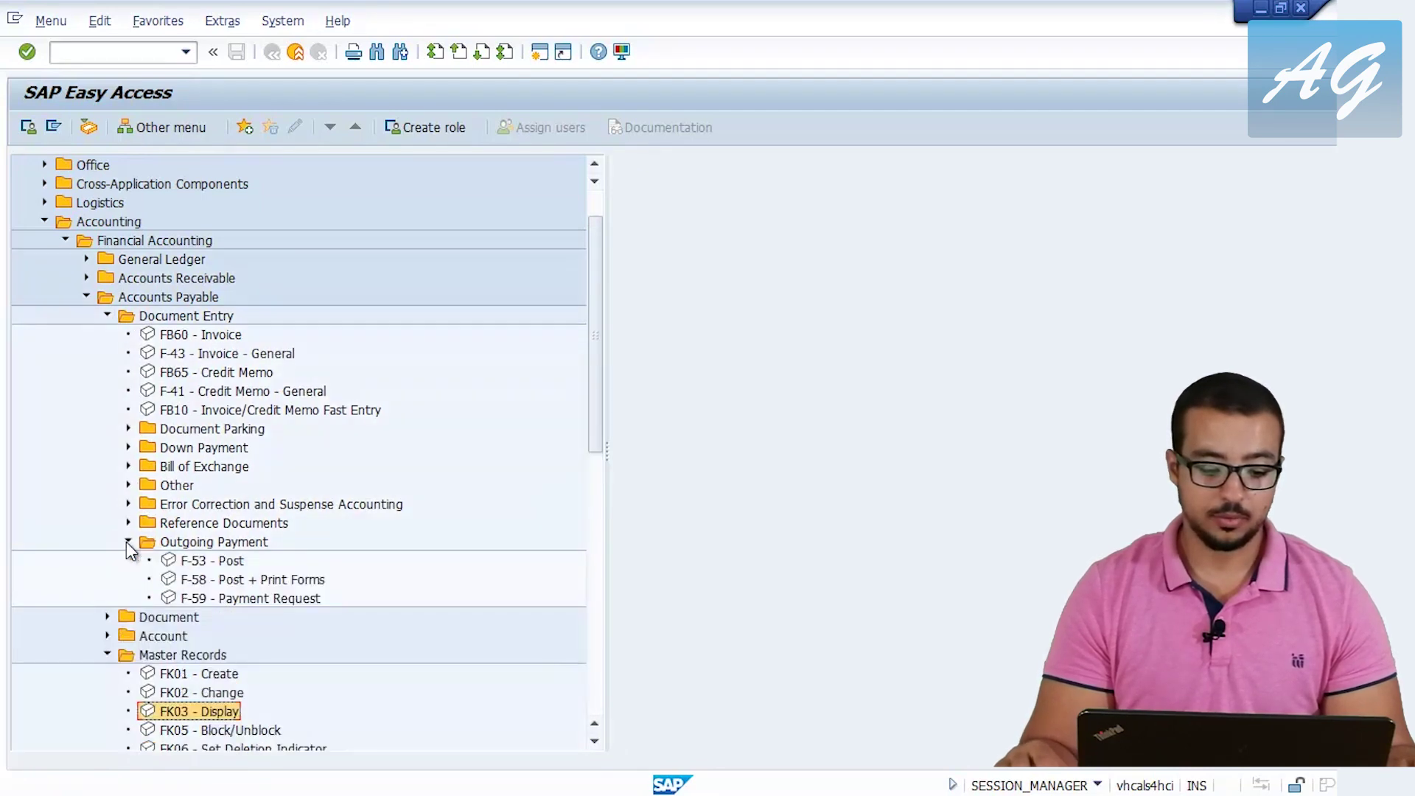
pyautogui.click(211, 560)
pyautogui.doubleClick(211, 560)
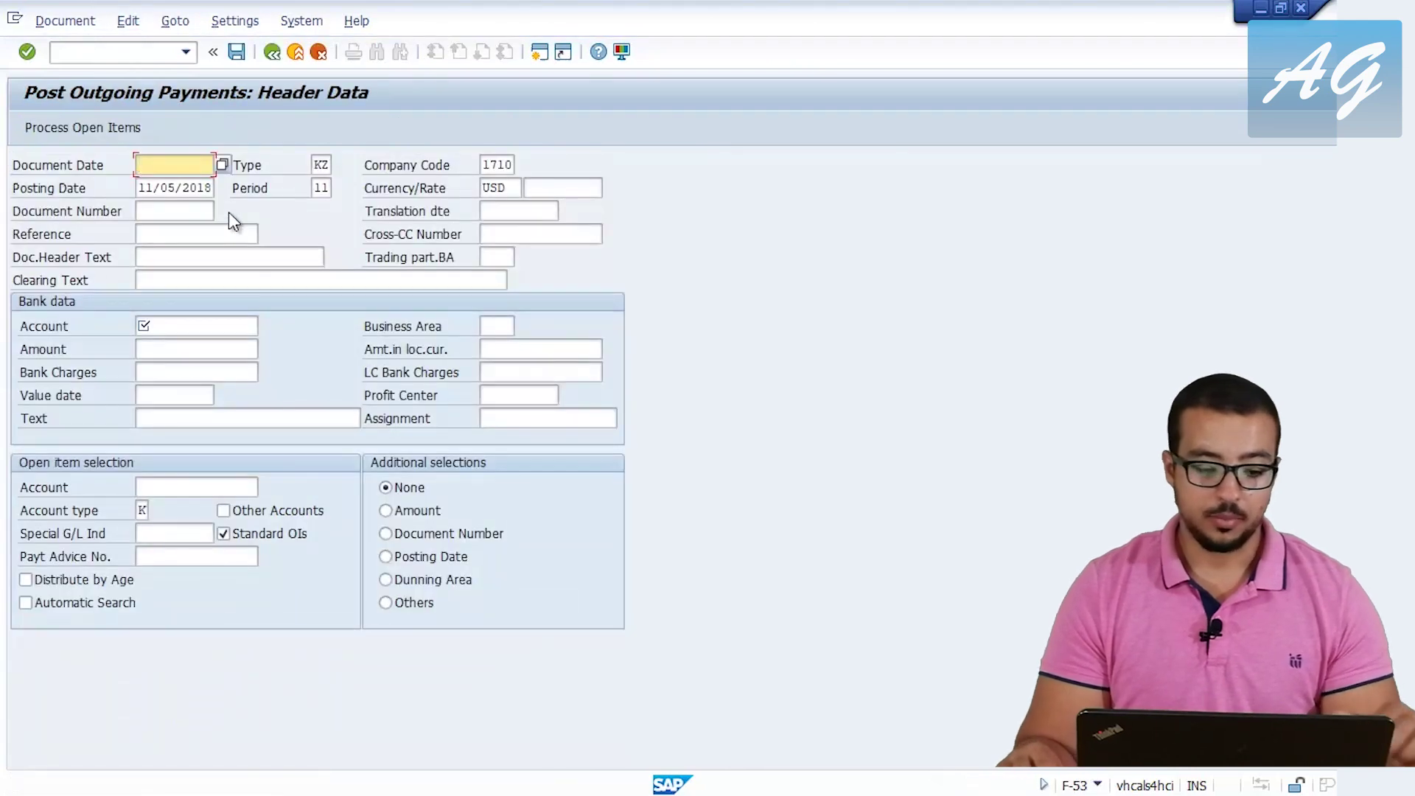
# Step: Enter document date 11/05/2018, bank account 11001010, value date from posting date, amount 1000
pyautogui.write('11')
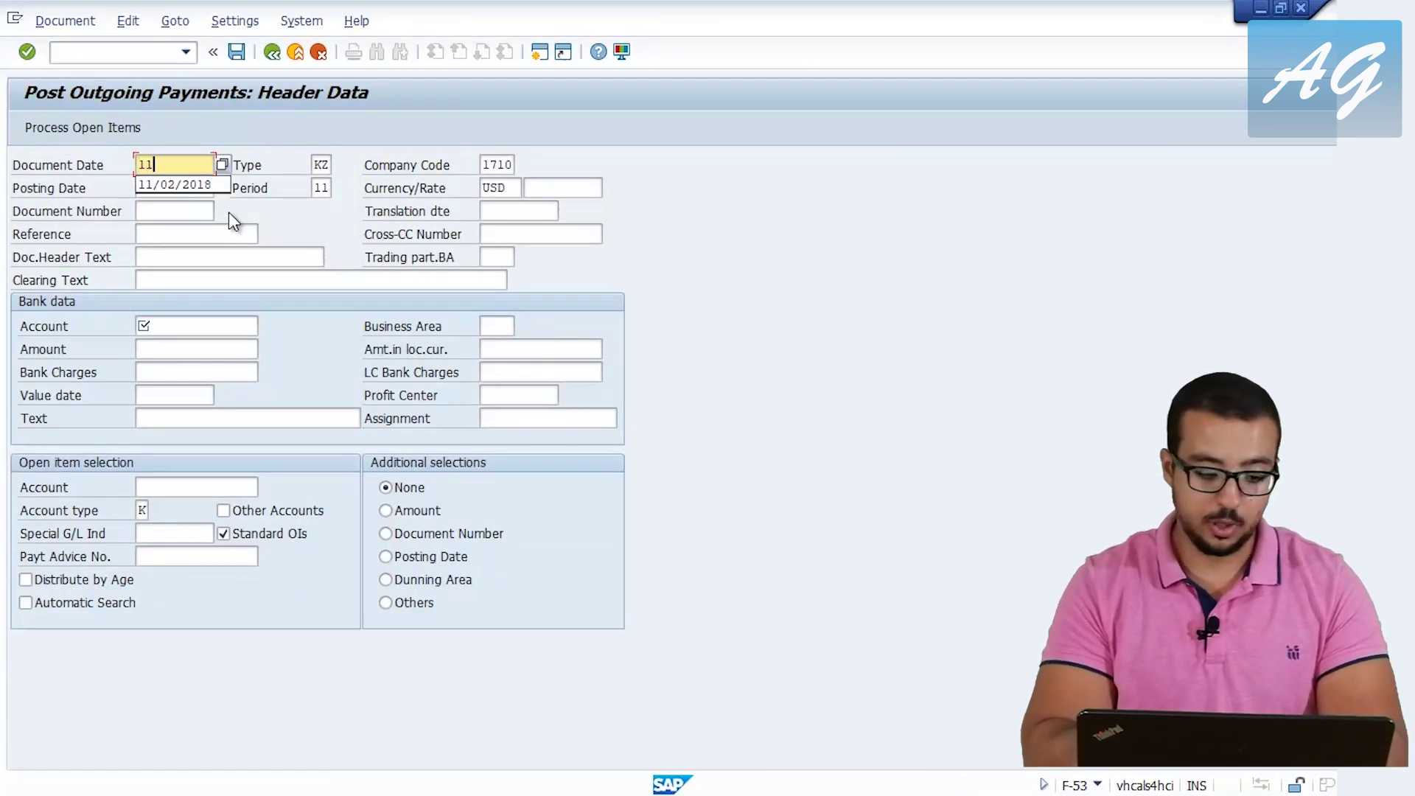
pyautogui.write('/05')
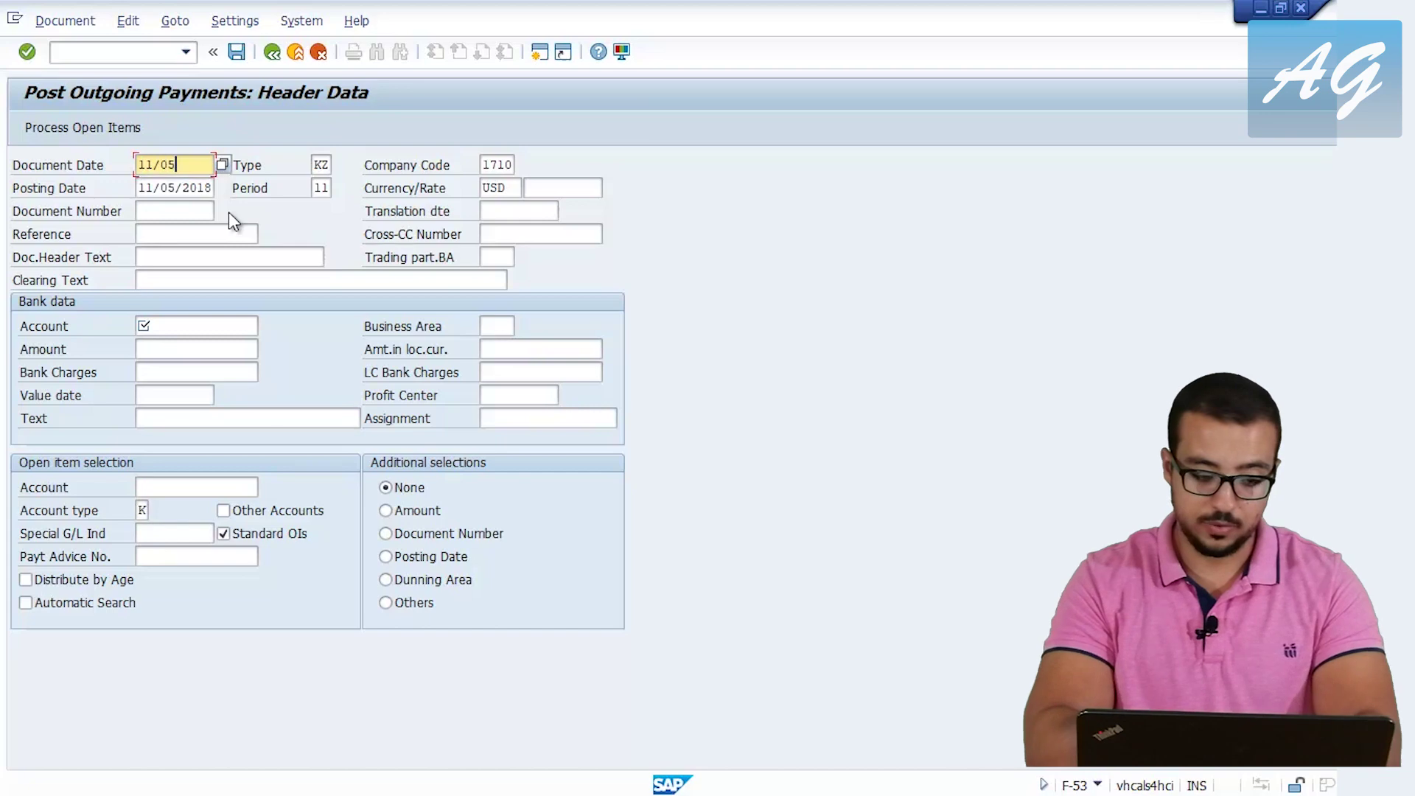
pyautogui.write('/2018')
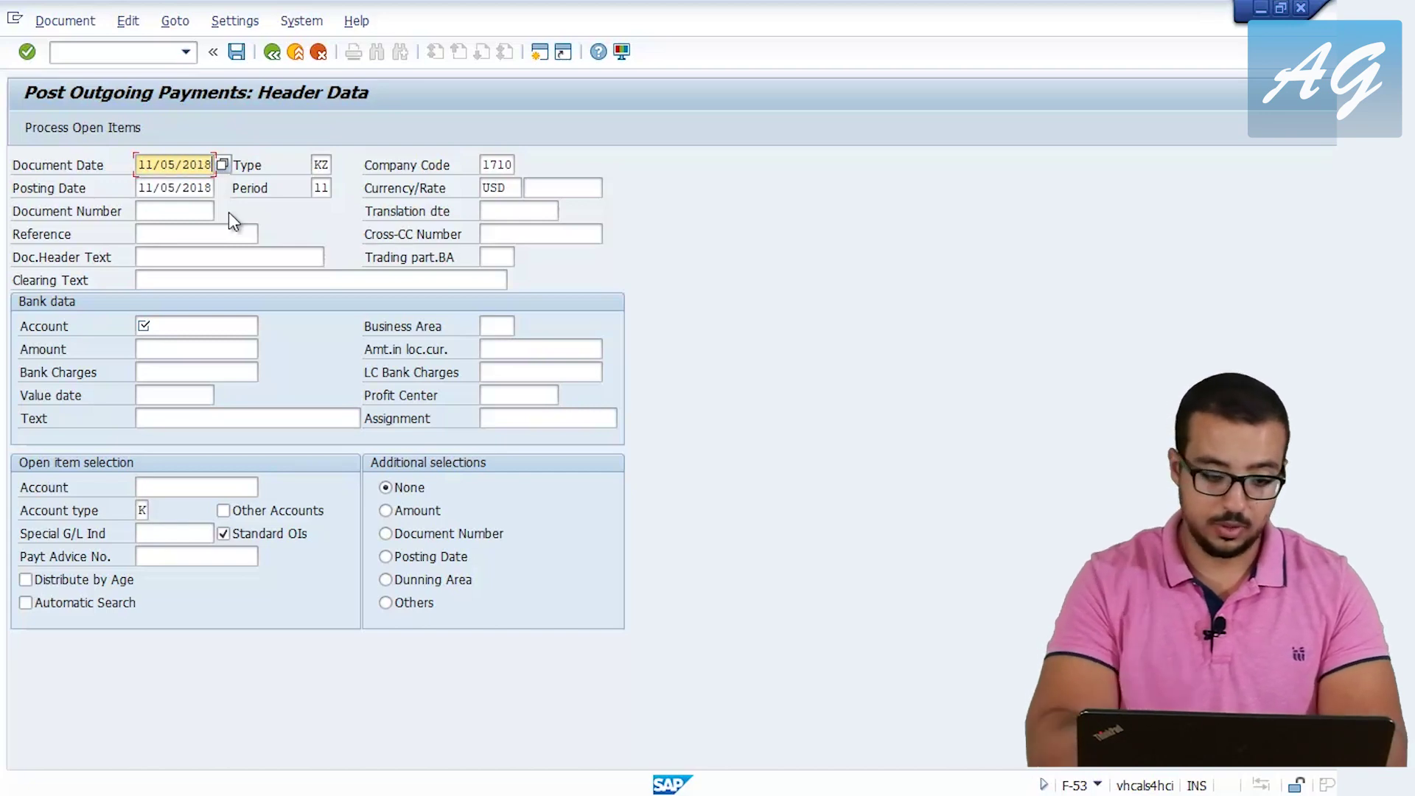
pyautogui.click(213, 325)
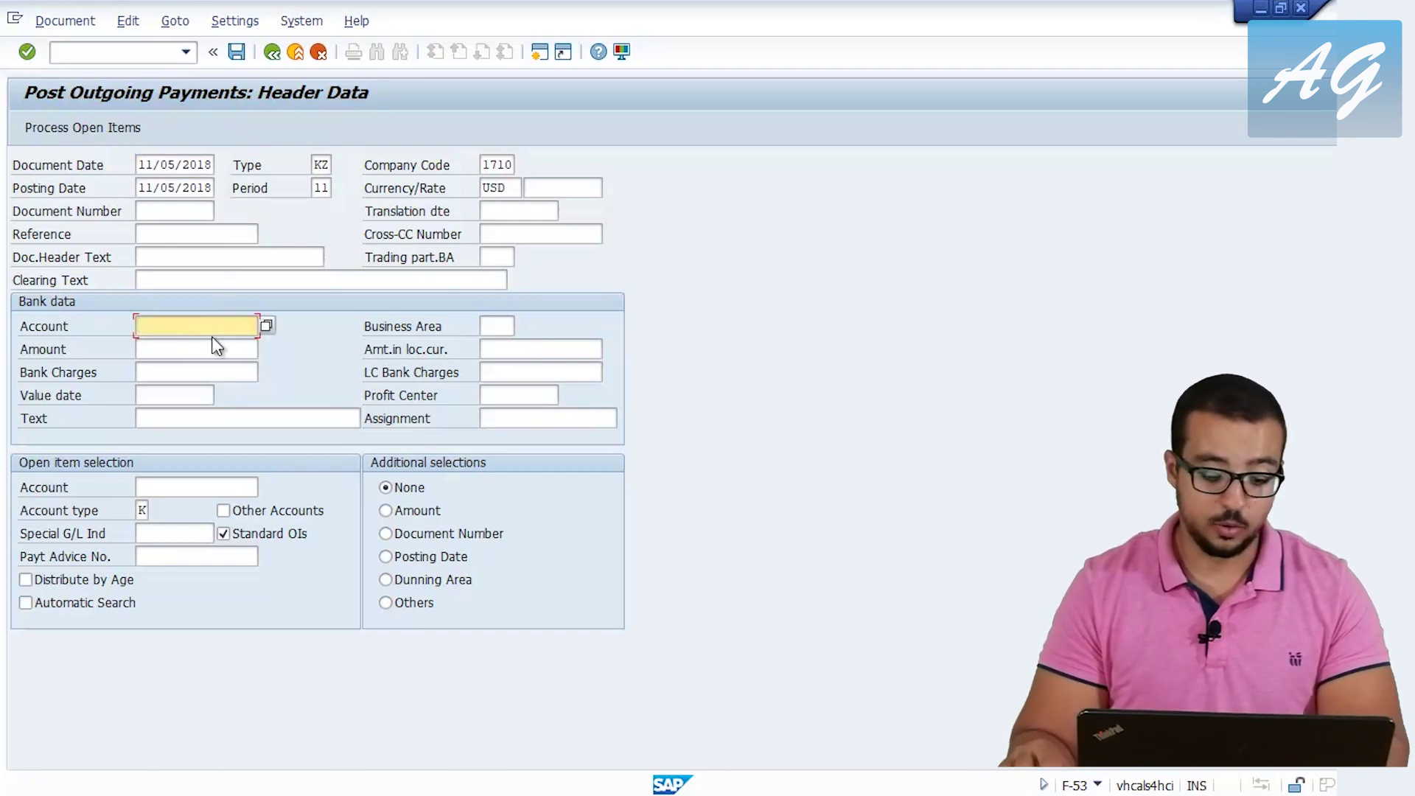
pyautogui.click(197, 346)
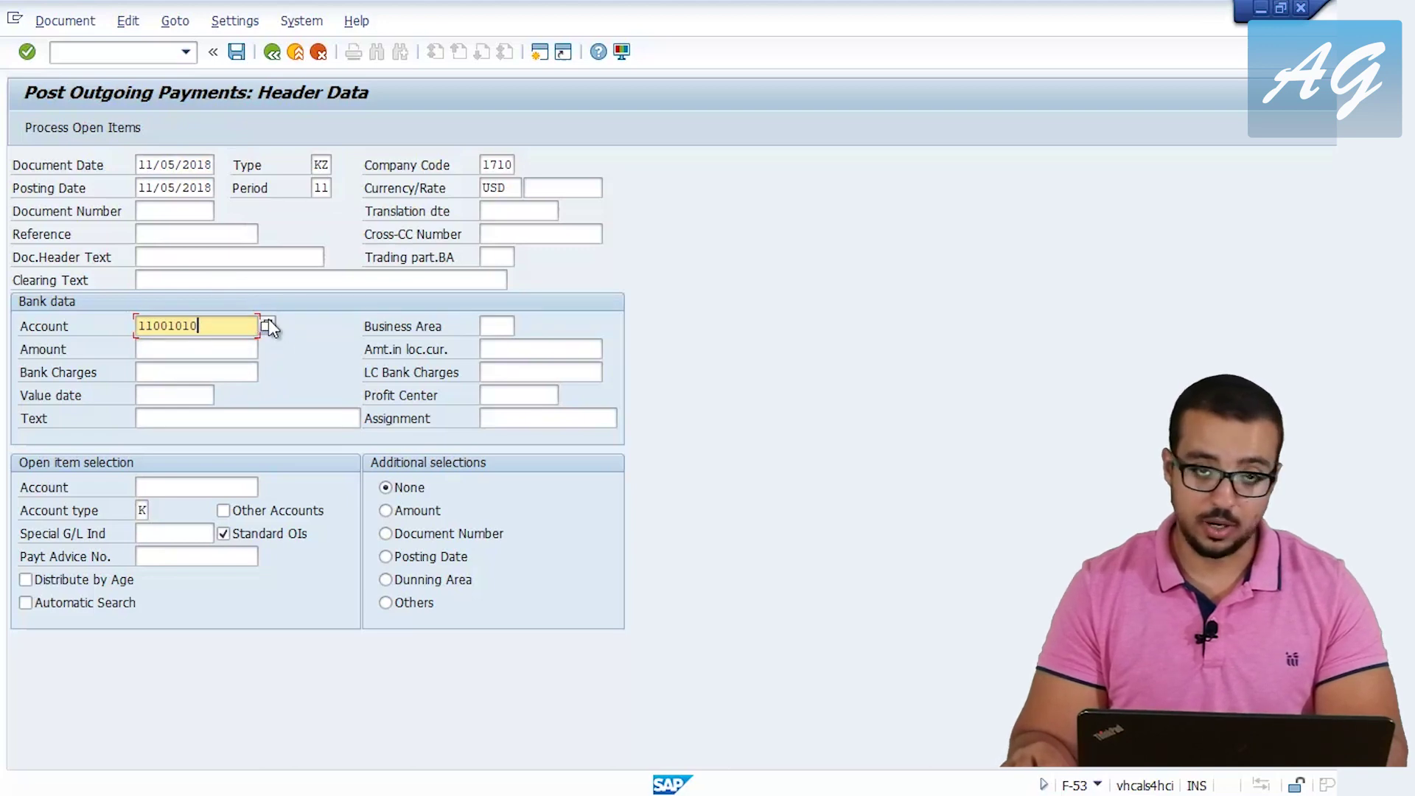
pyautogui.moveTo(207, 325); pyautogui.dragTo(133, 321)
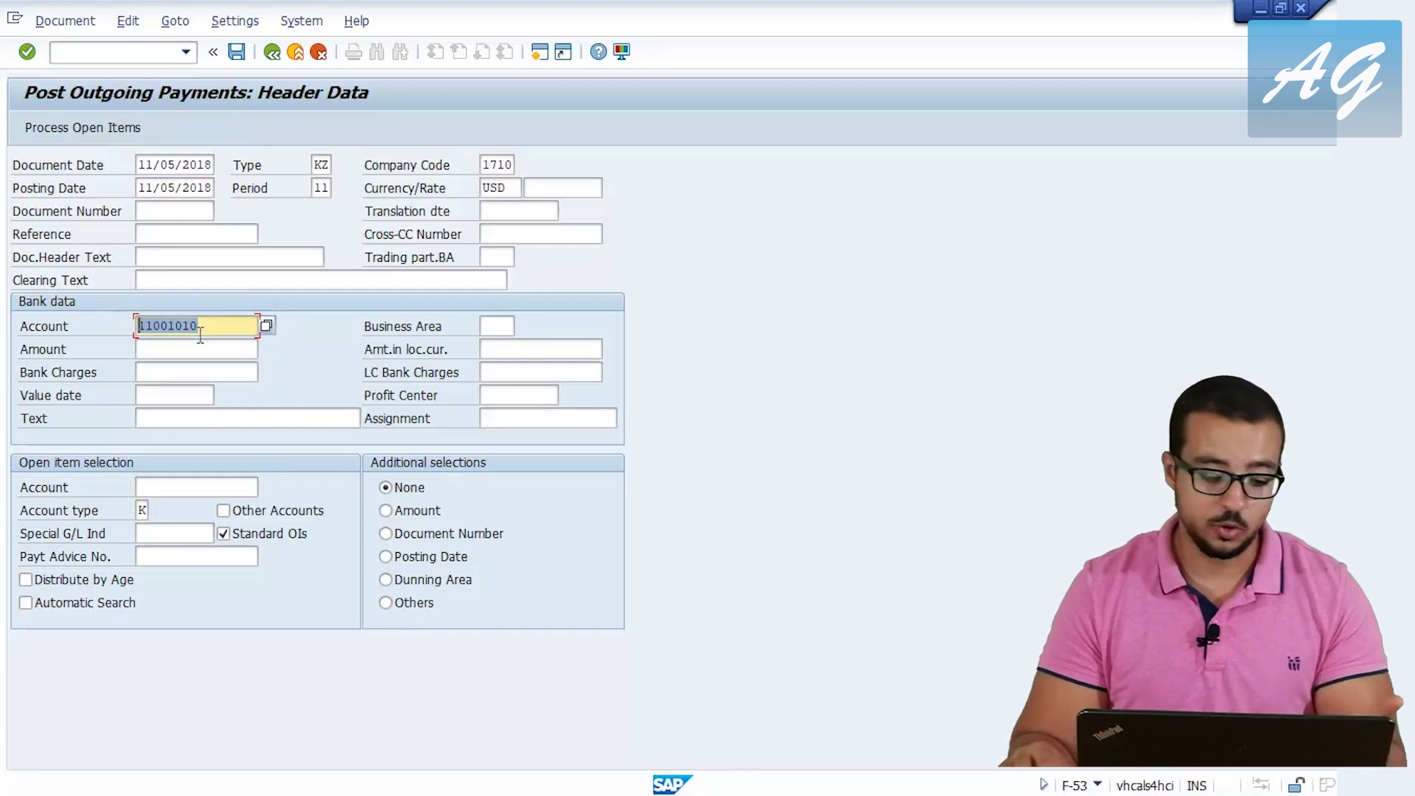
pyautogui.click(157, 397)
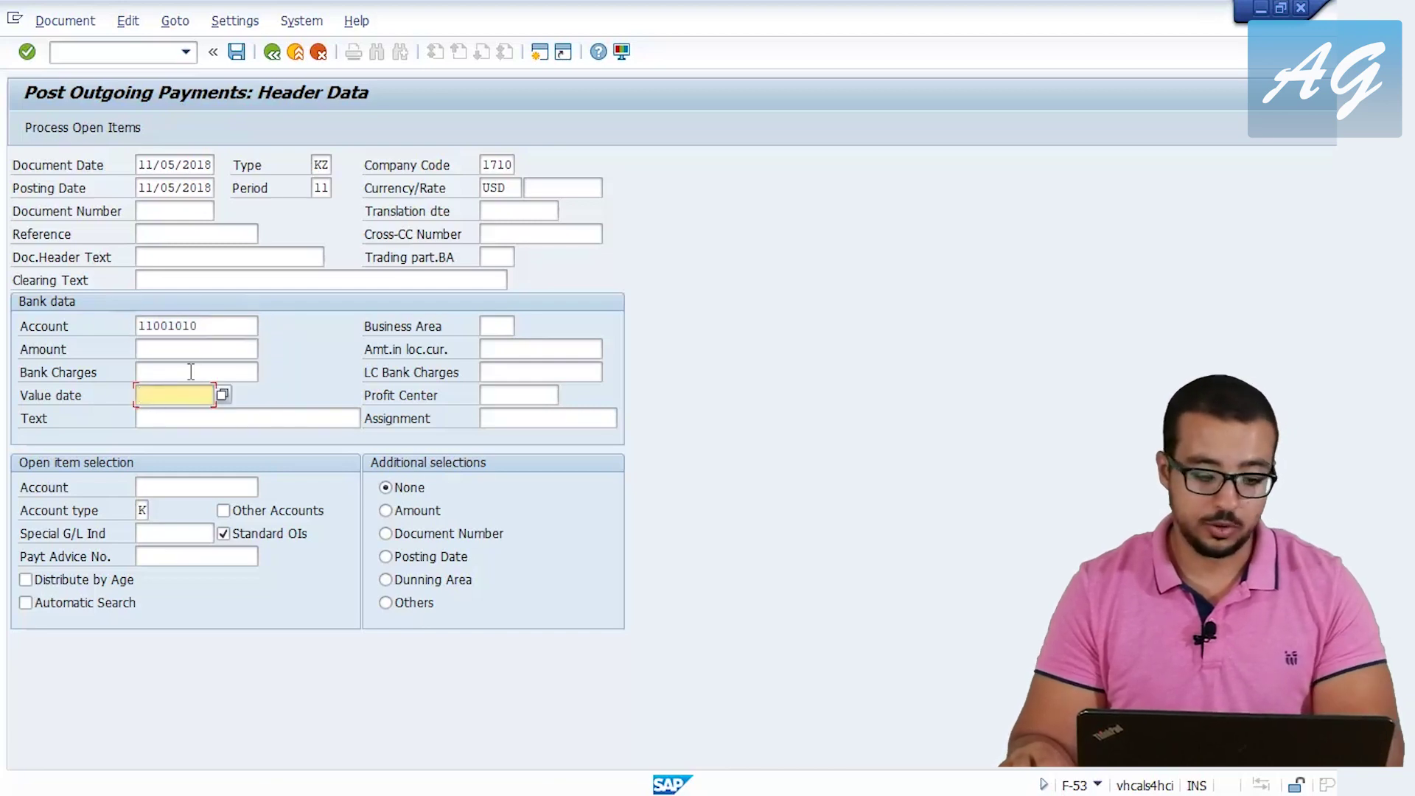
pyautogui.click(153, 189)
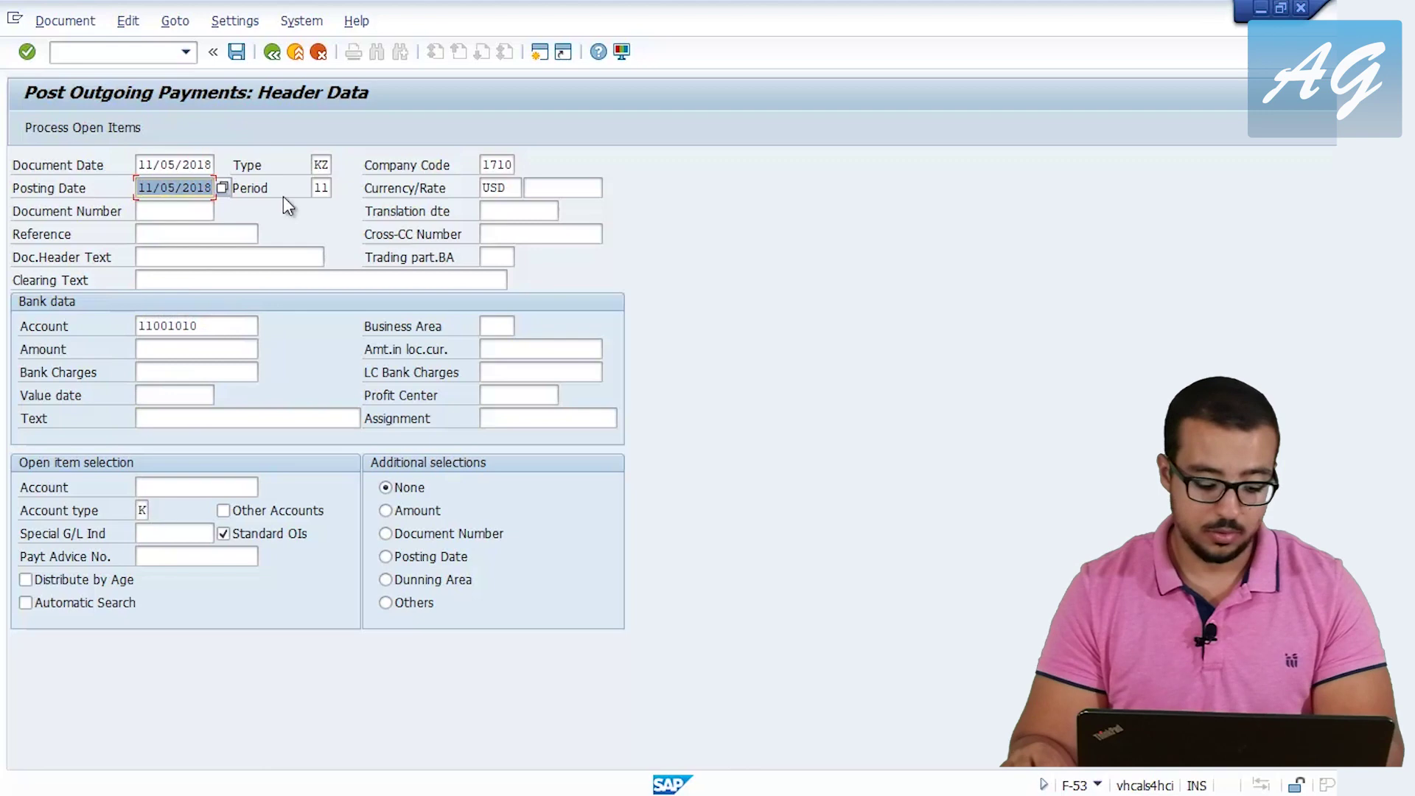
pyautogui.click(181, 394)
pyautogui.write('11/05/2018')
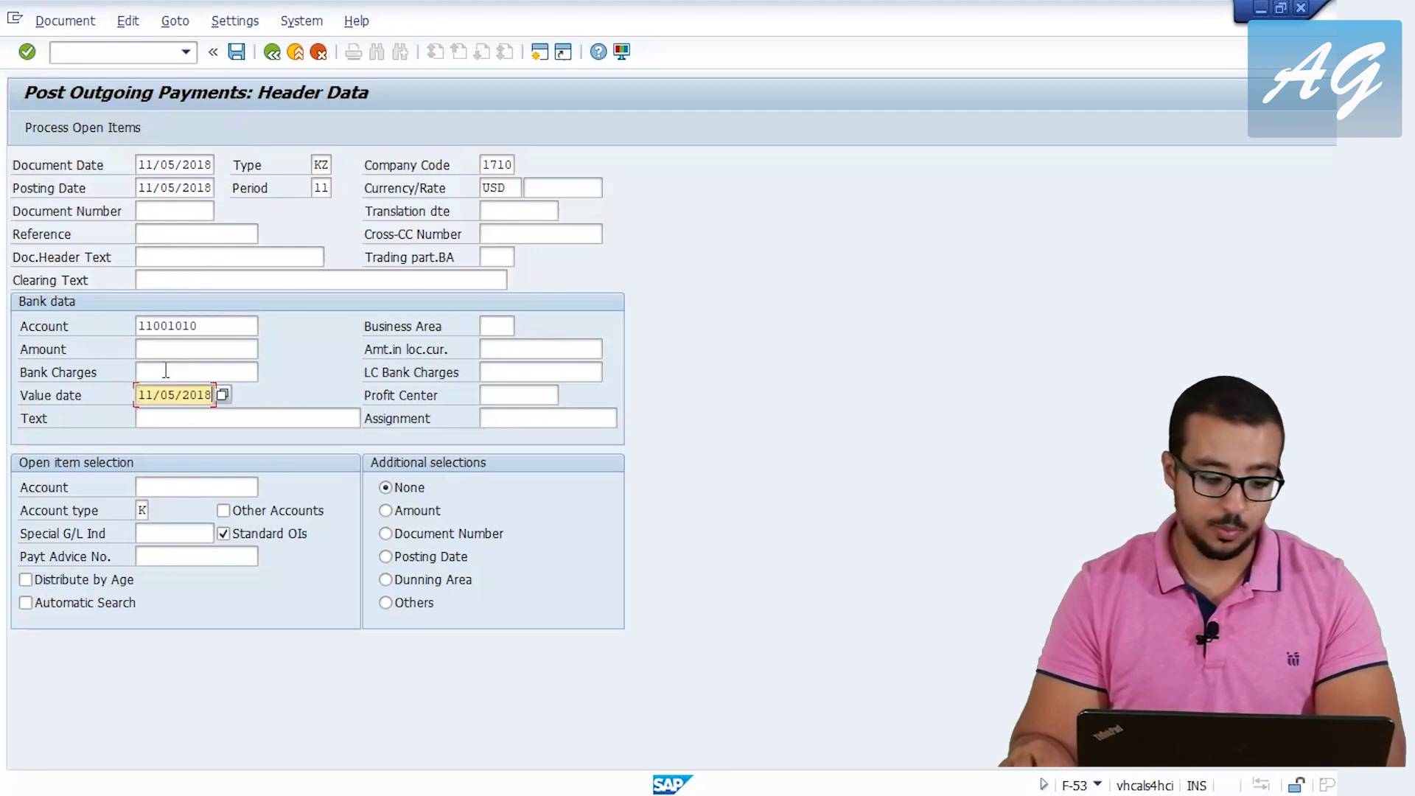
pyautogui.click(160, 347)
pyautogui.write('1000')
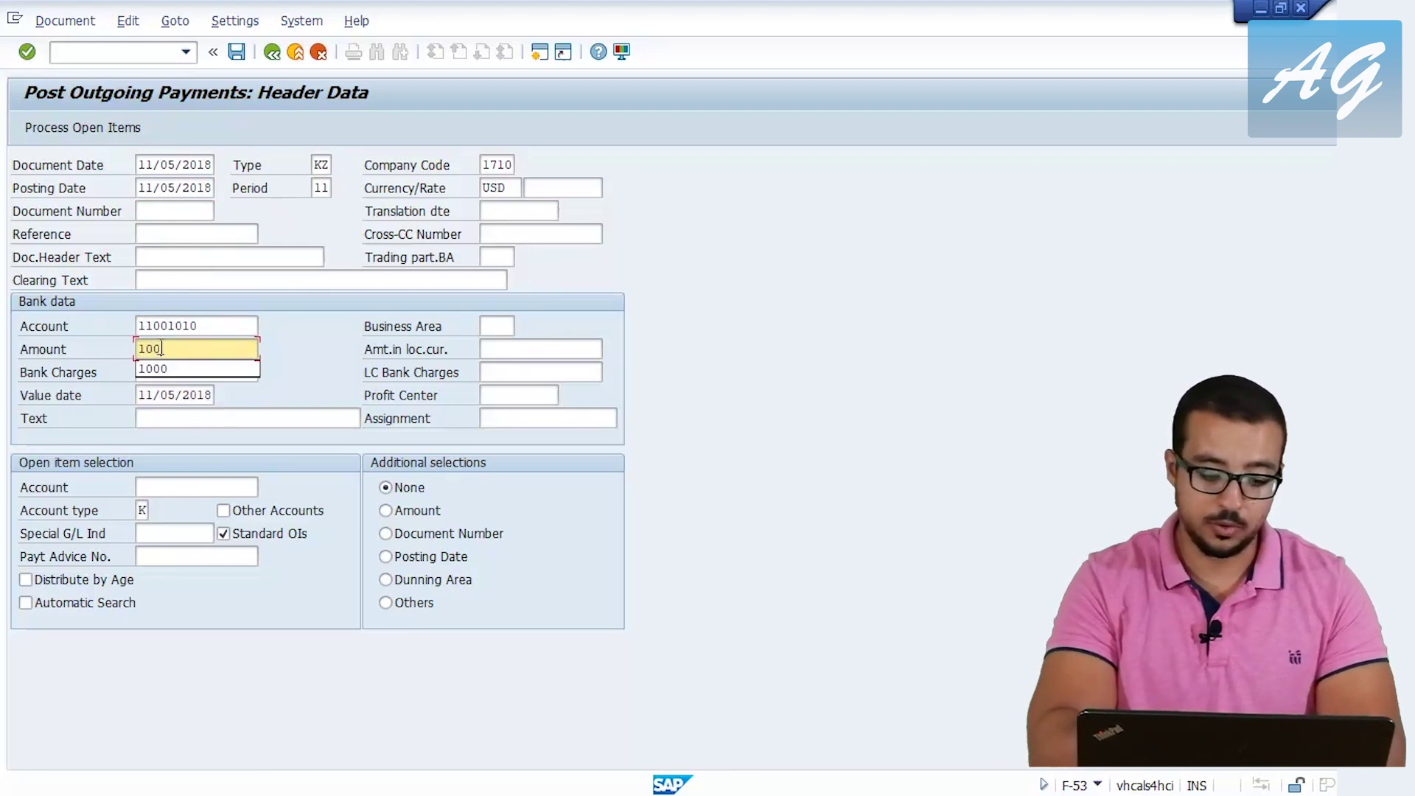
# Step: Select open items for supplier account 17300002 and proceed to process them
pyautogui.click(185, 488)
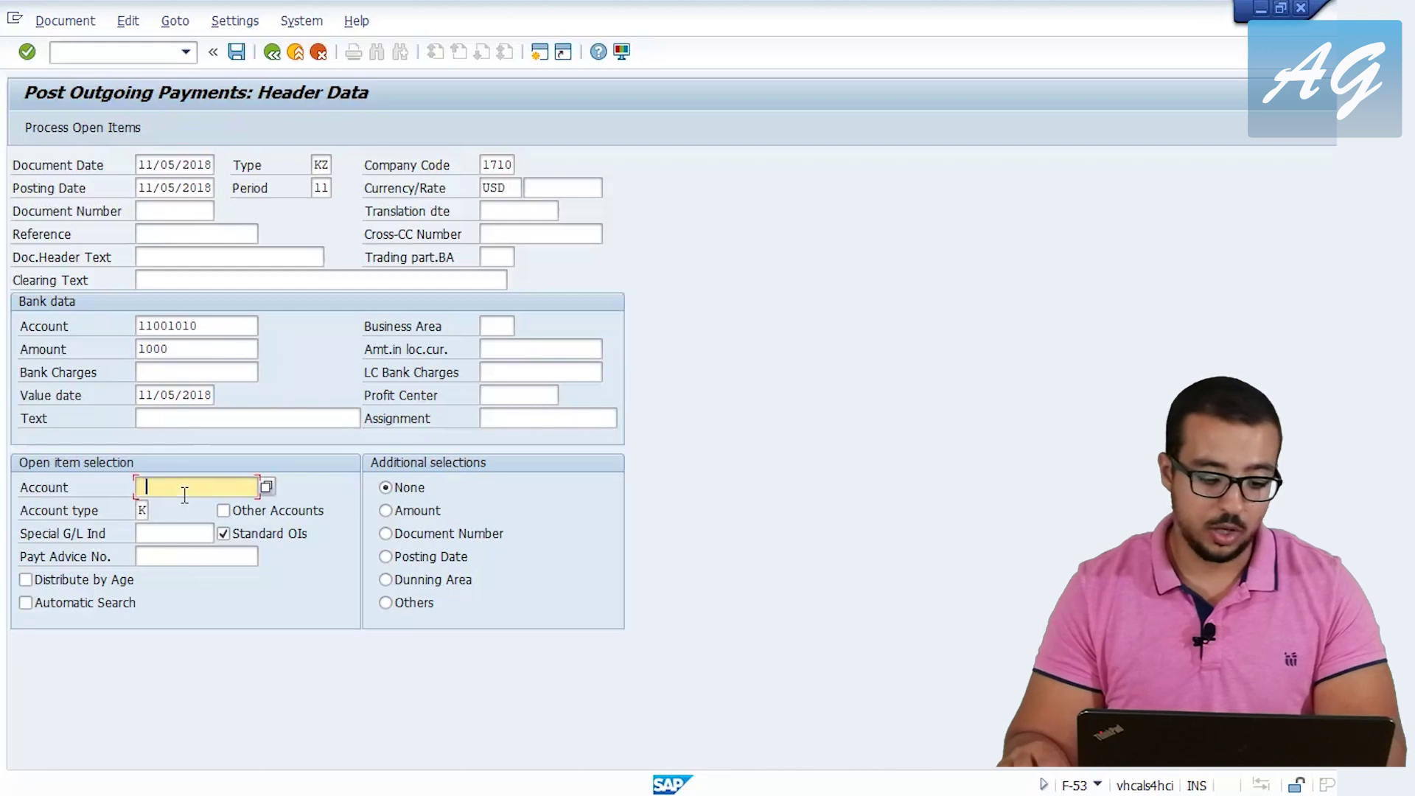
pyautogui.click(189, 505)
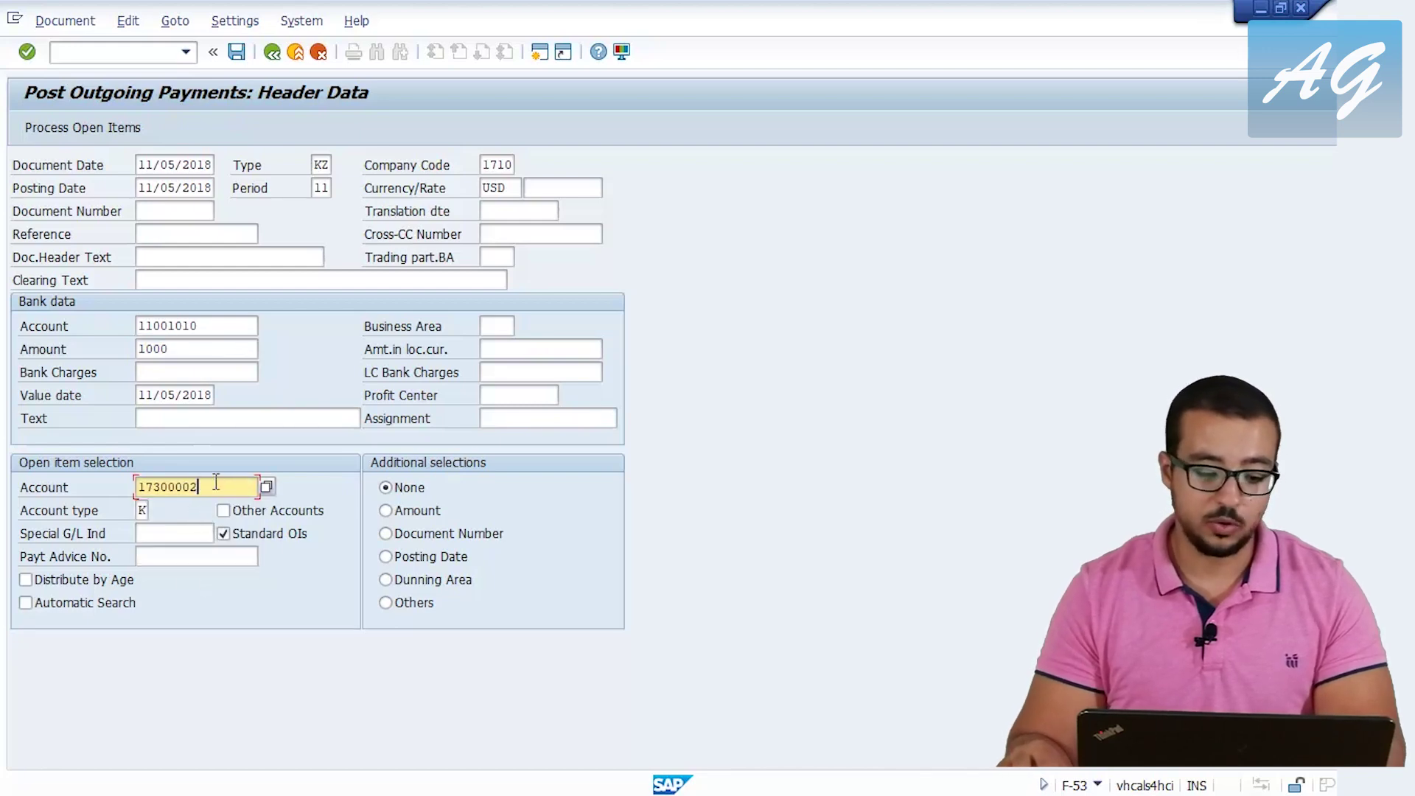
pyautogui.moveTo(215, 485); pyautogui.dragTo(129, 471)
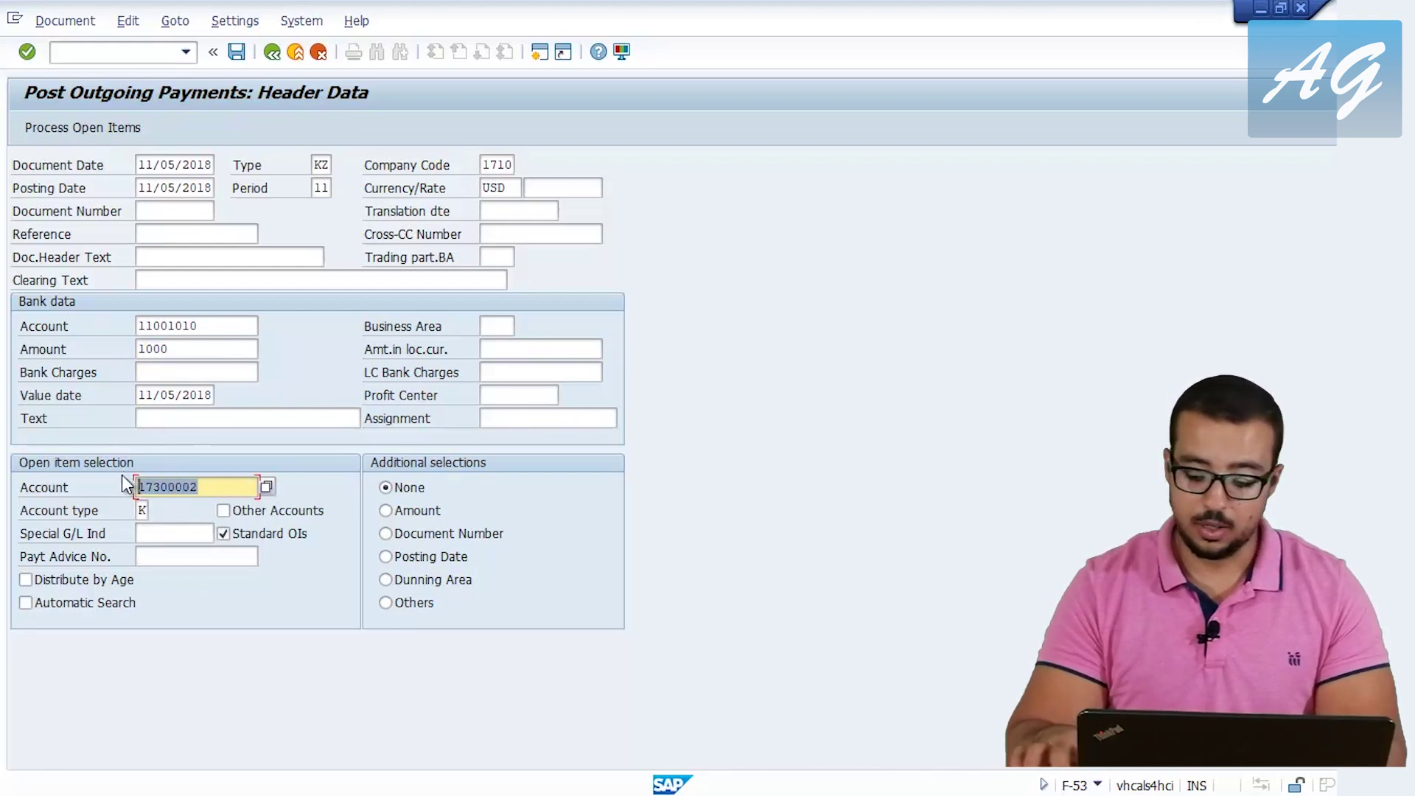
pyautogui.press('Return')
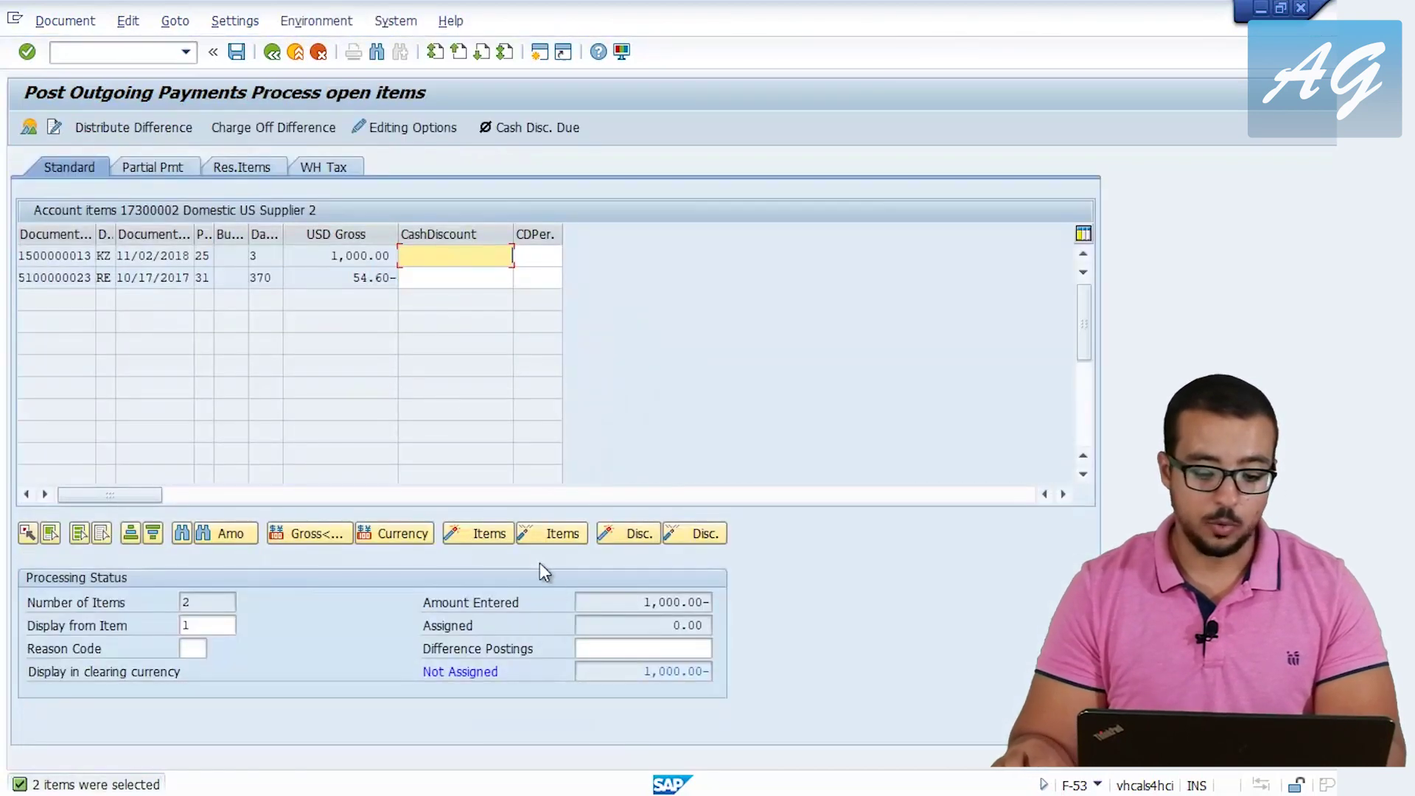
# Step: Enter a difference posting of -1000 so the not-assigned amount becomes 0.00
pyautogui.click(629, 650)
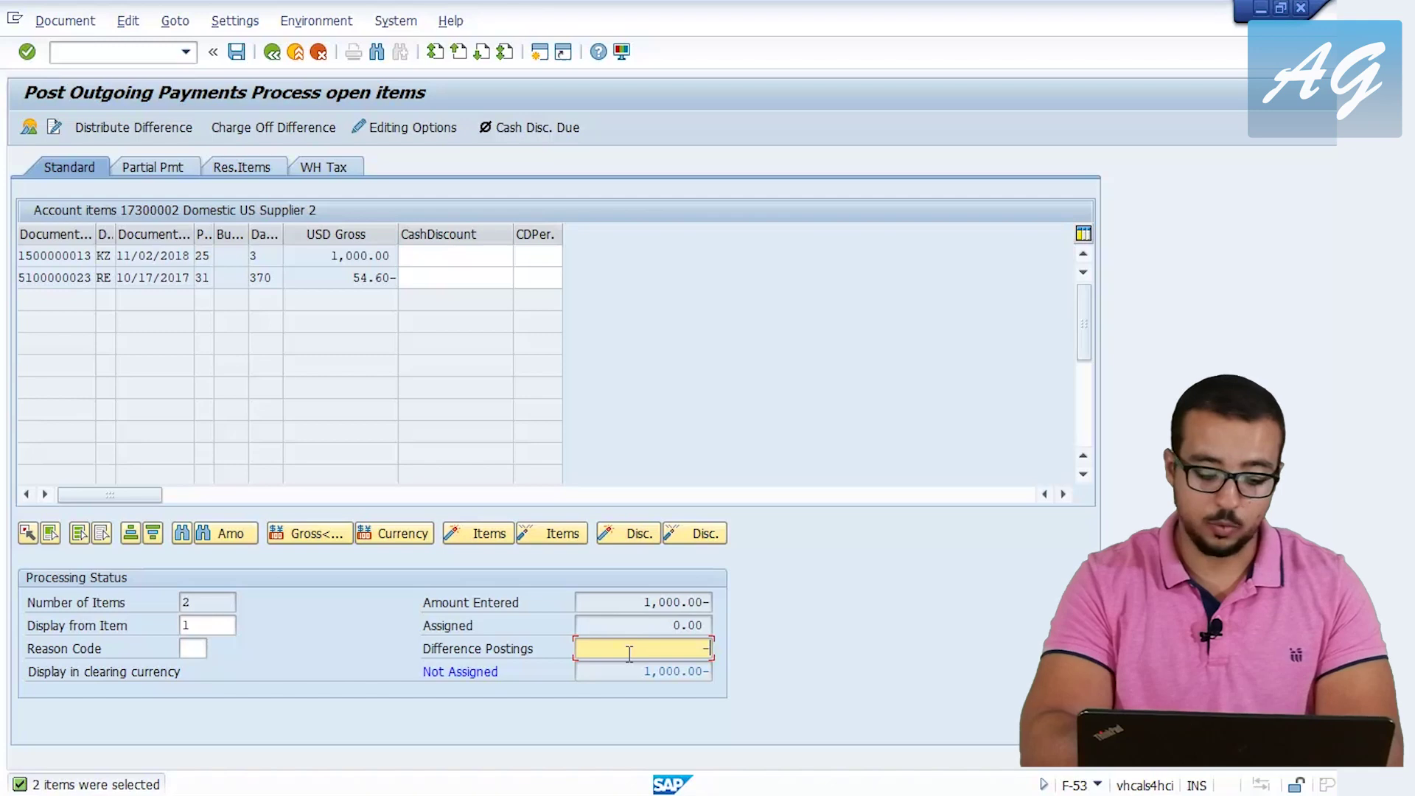
pyautogui.write('-1000')
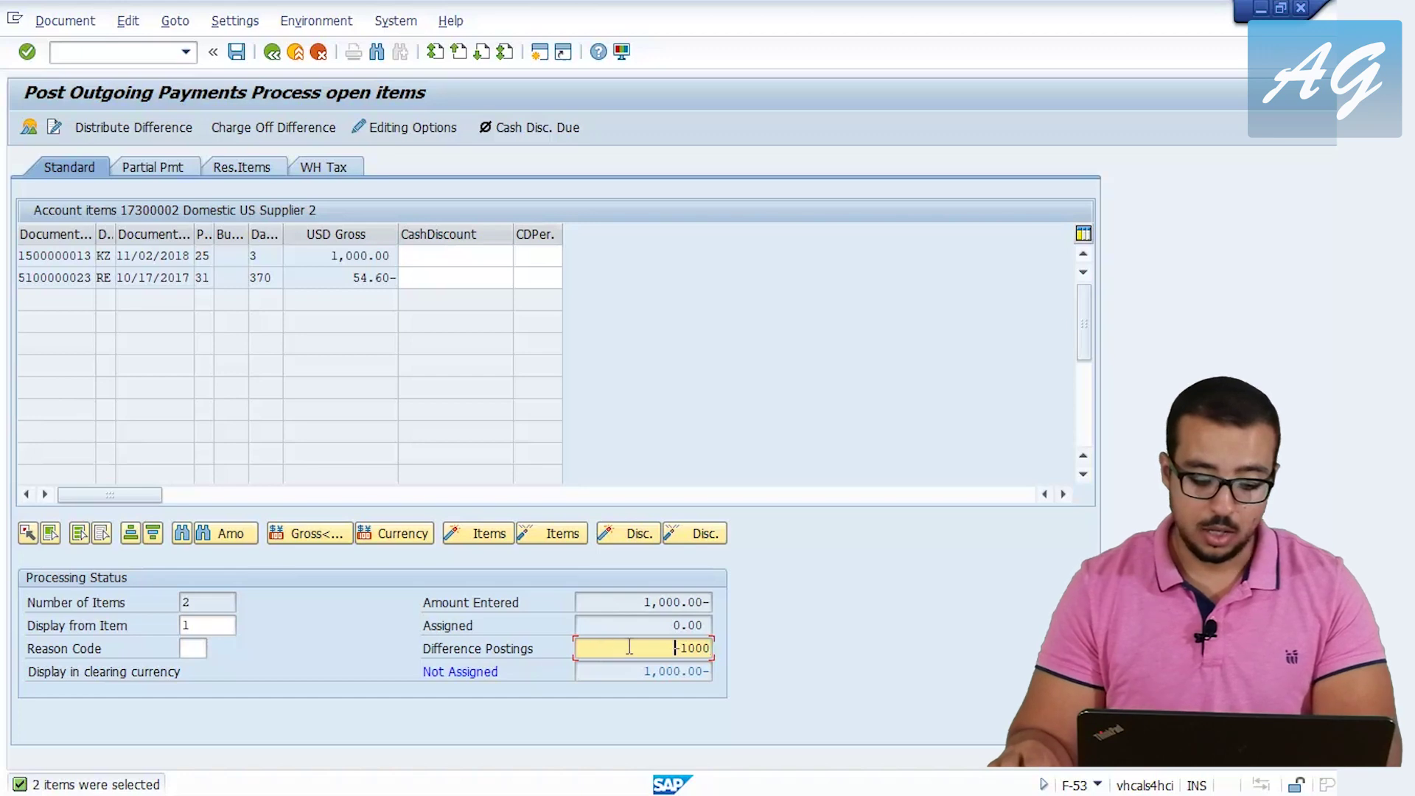
pyautogui.press('Return')
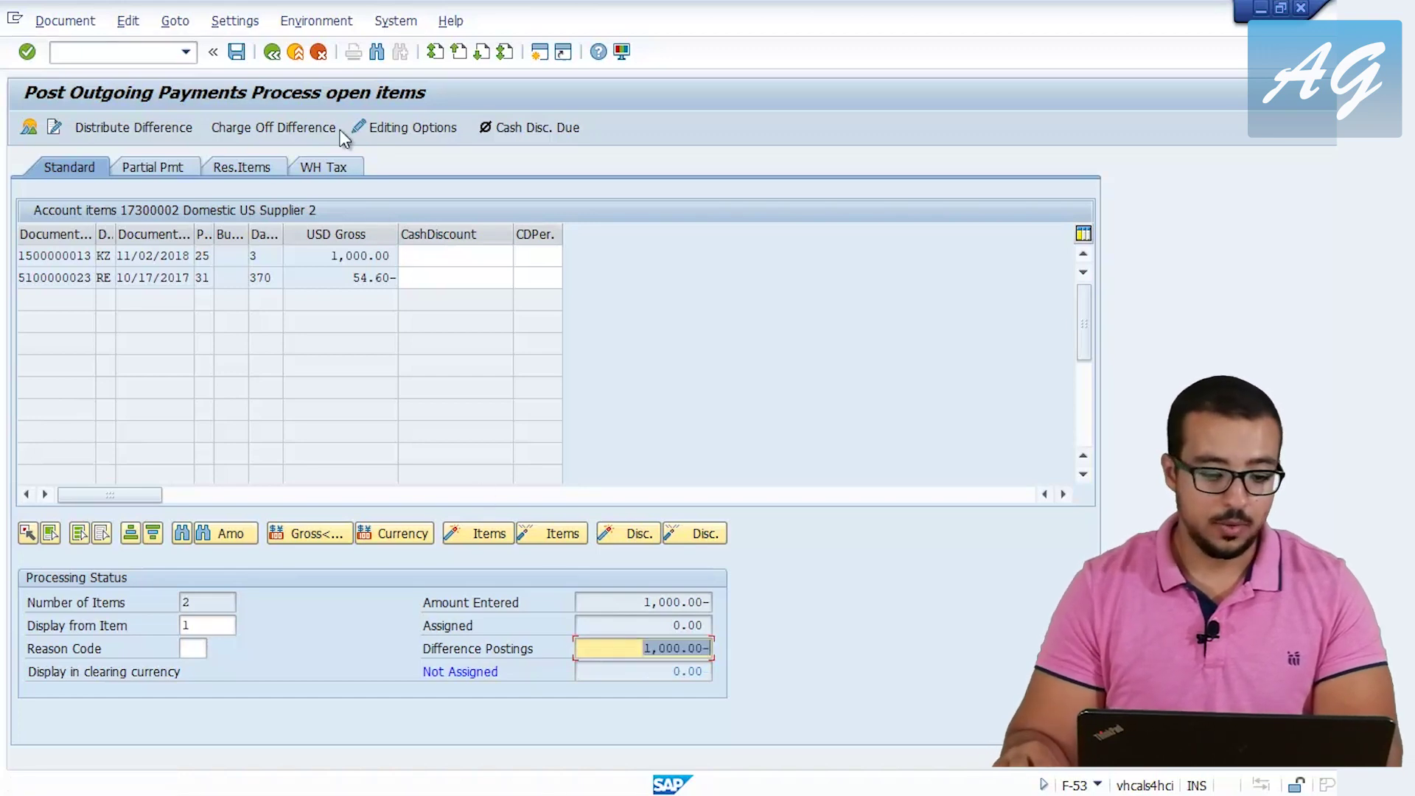